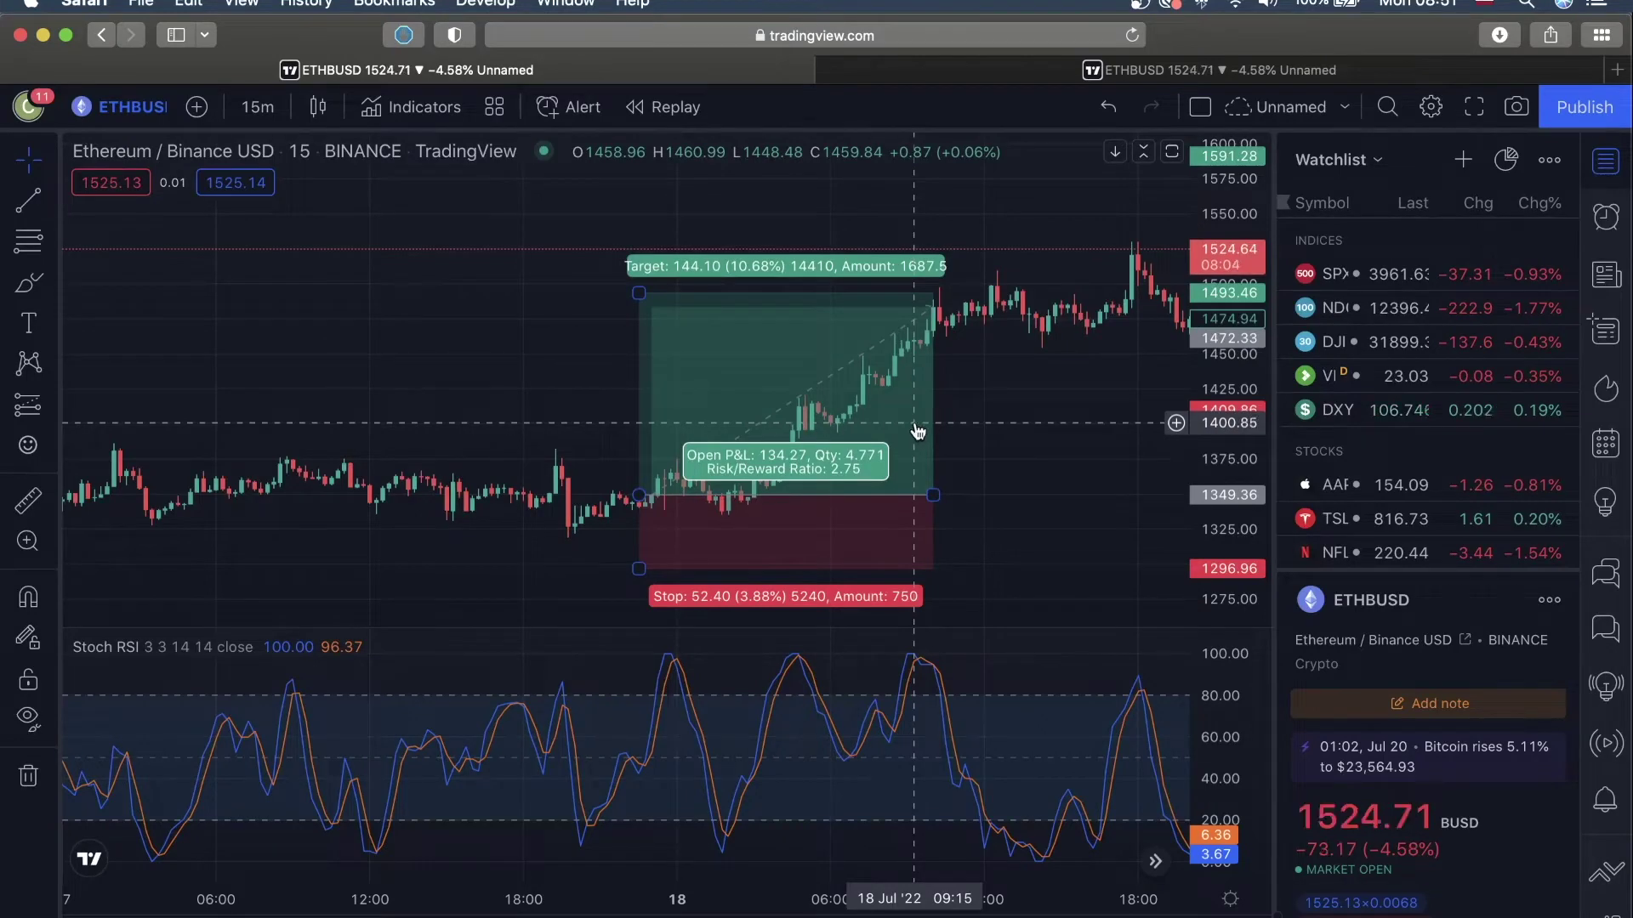
Step: Select the example long-position trade, then pan past the trades to a clean stretch of 15m candles
{"action": "left_click", "coordinate": [919, 432]}
{"action": "left_click_drag", "start_coordinate": [1086, 395], "coordinate": [615, 529]}
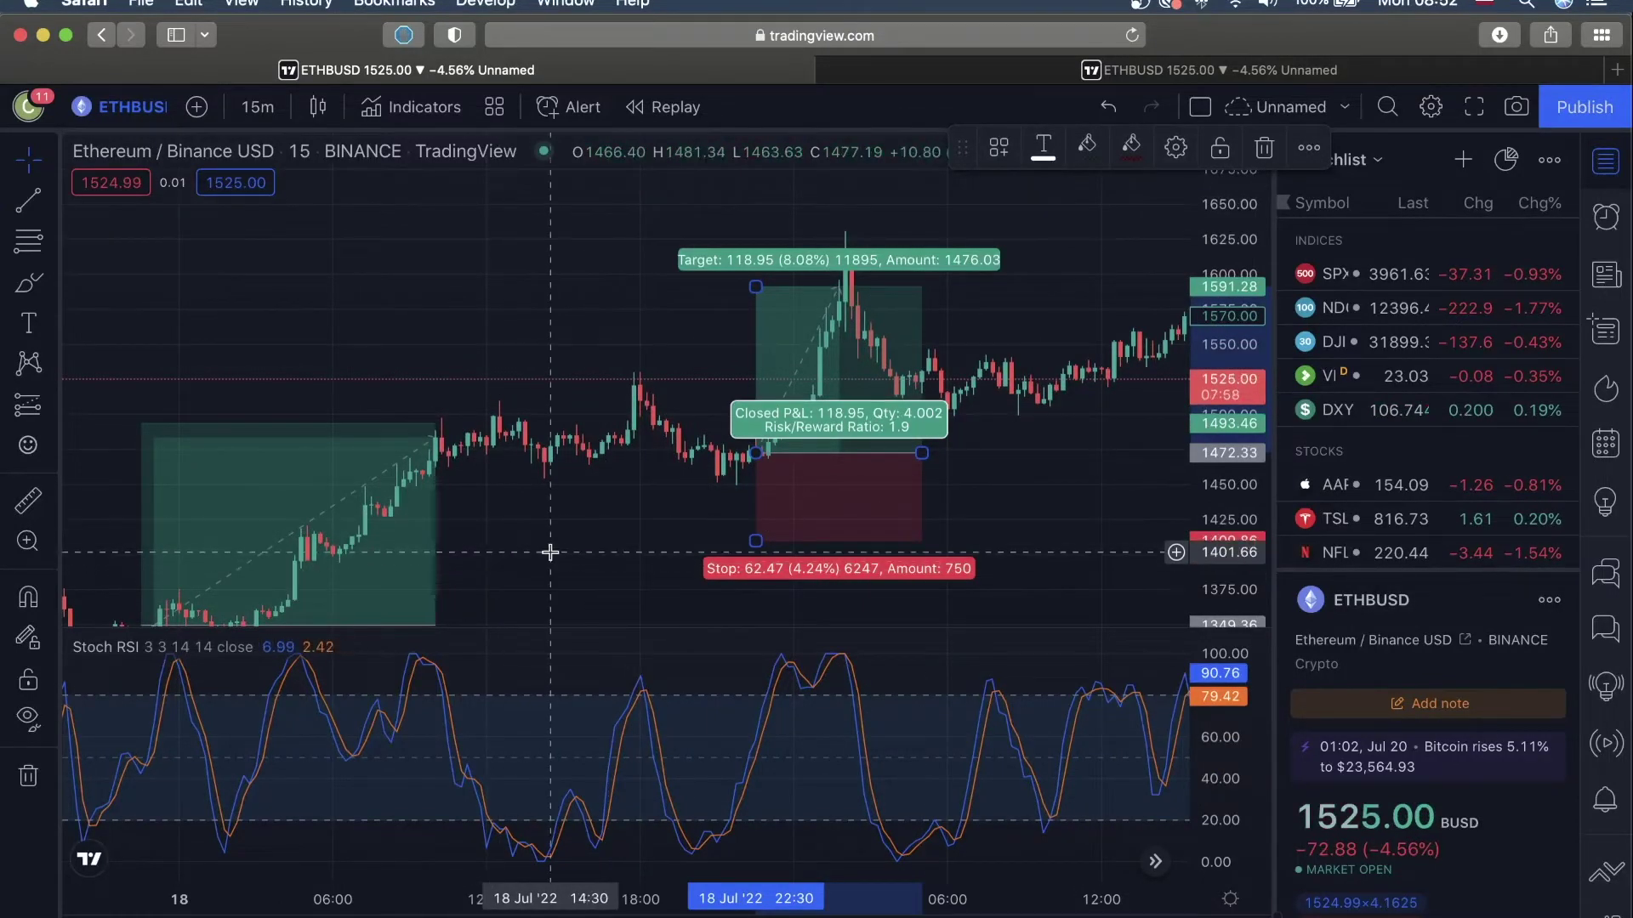
{"action": "mouse_move", "coordinate": [558, 554]}
{"action": "left_mouse_down"}
{"action": "mouse_move", "coordinate": [639, 476]}
{"action": "mouse_move", "coordinate": [667, 474]}
{"action": "left_mouse_up"}
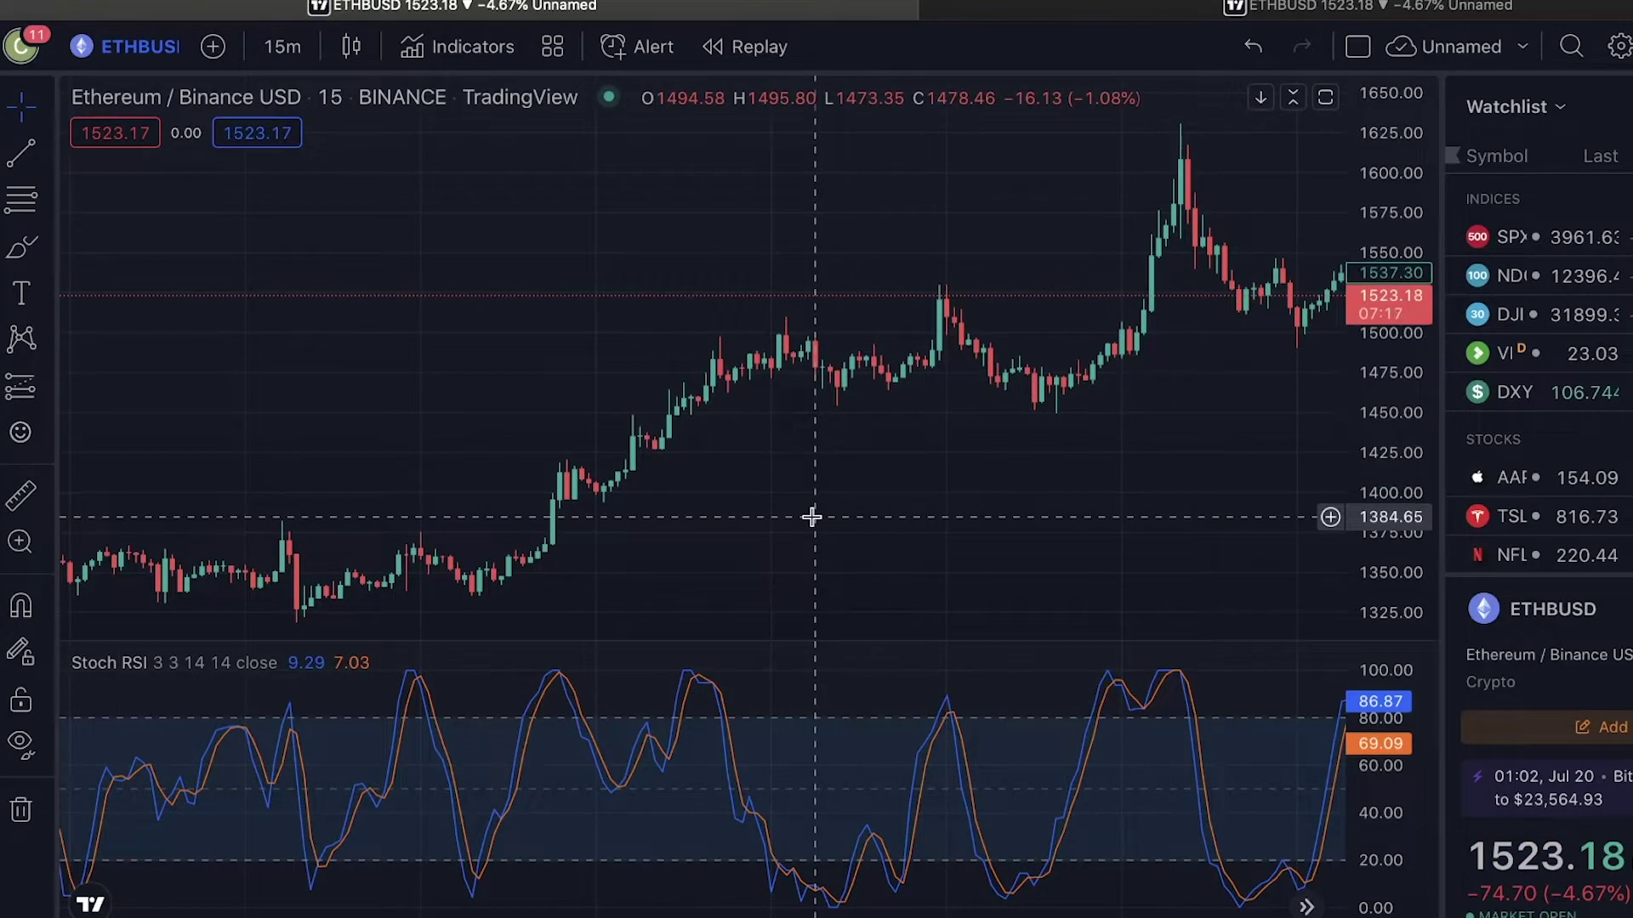
{"action": "mouse_move", "coordinate": [186, 681]}
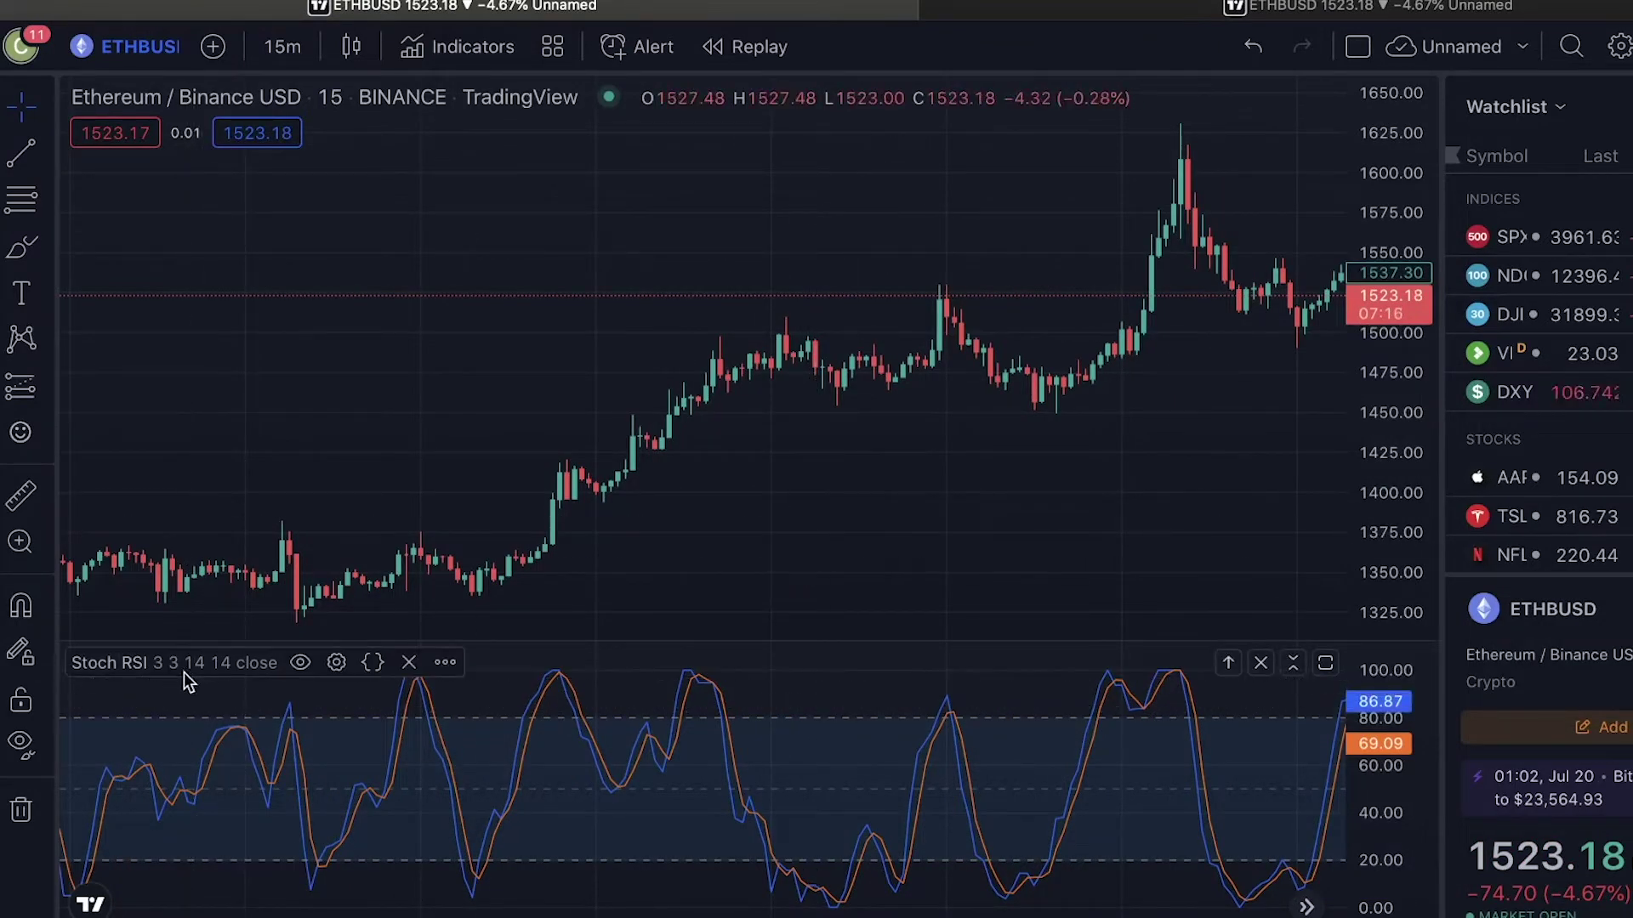
{"action": "left_click", "coordinate": [449, 51]}
{"action": "type", "text": "str"}
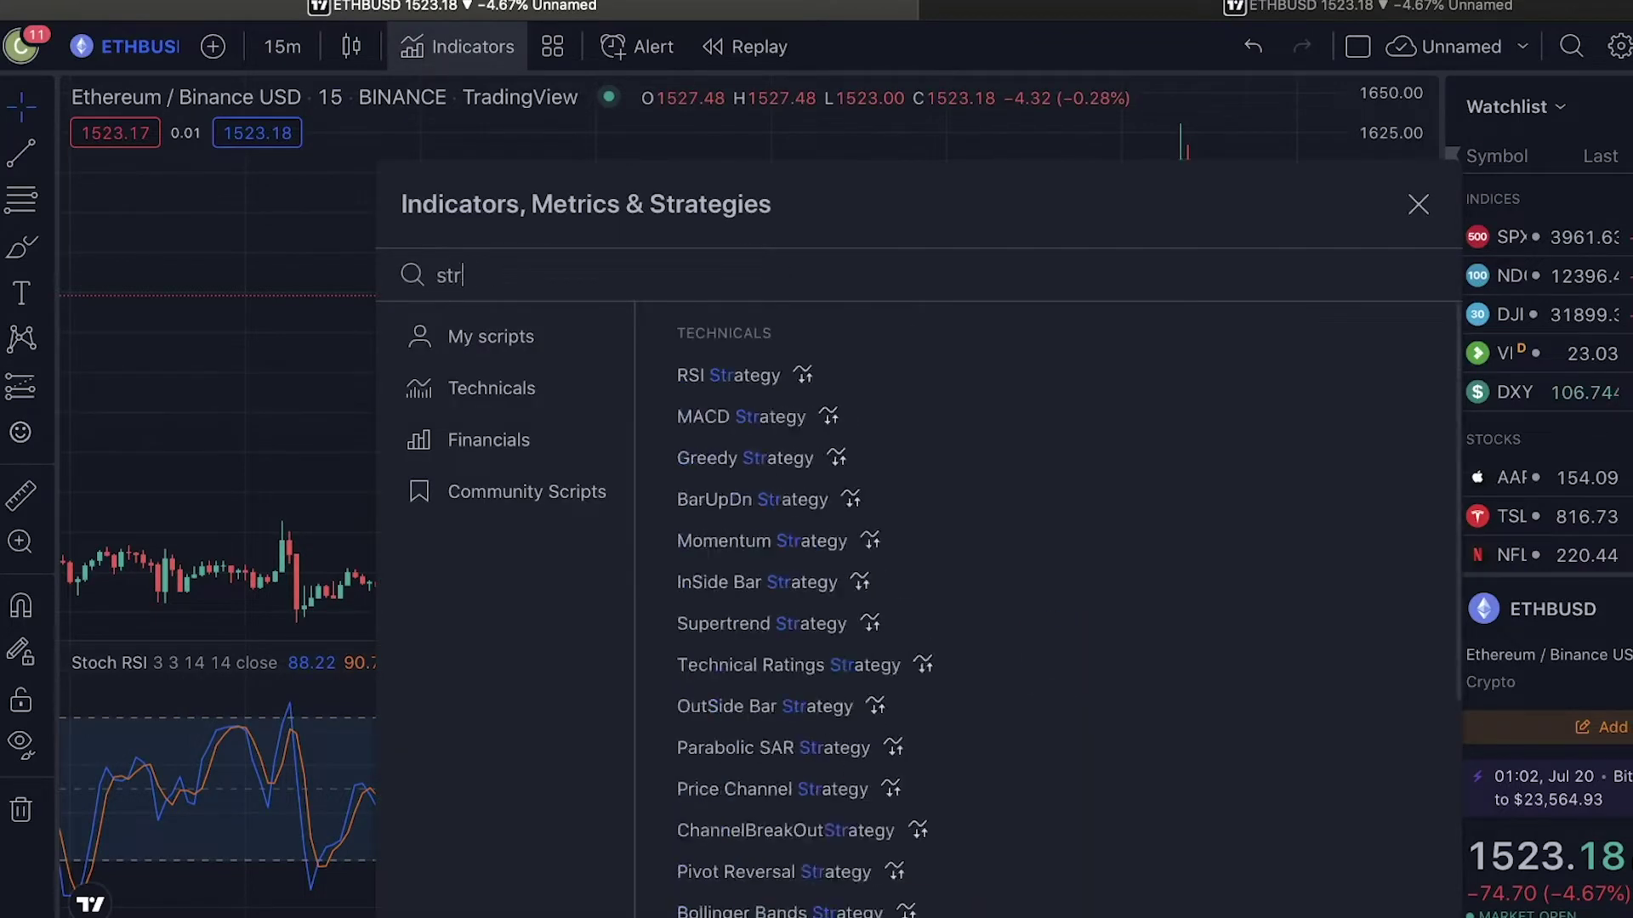
{"action": "type", "text": "ocha"}
{"action": "key", "text": "BackSpace"}
{"action": "key", "text": "BackSpace"}
{"action": "key", "text": "BackSpace"}
{"action": "key", "text": "BackSpace"}
{"action": "key", "text": "BackSpace"}
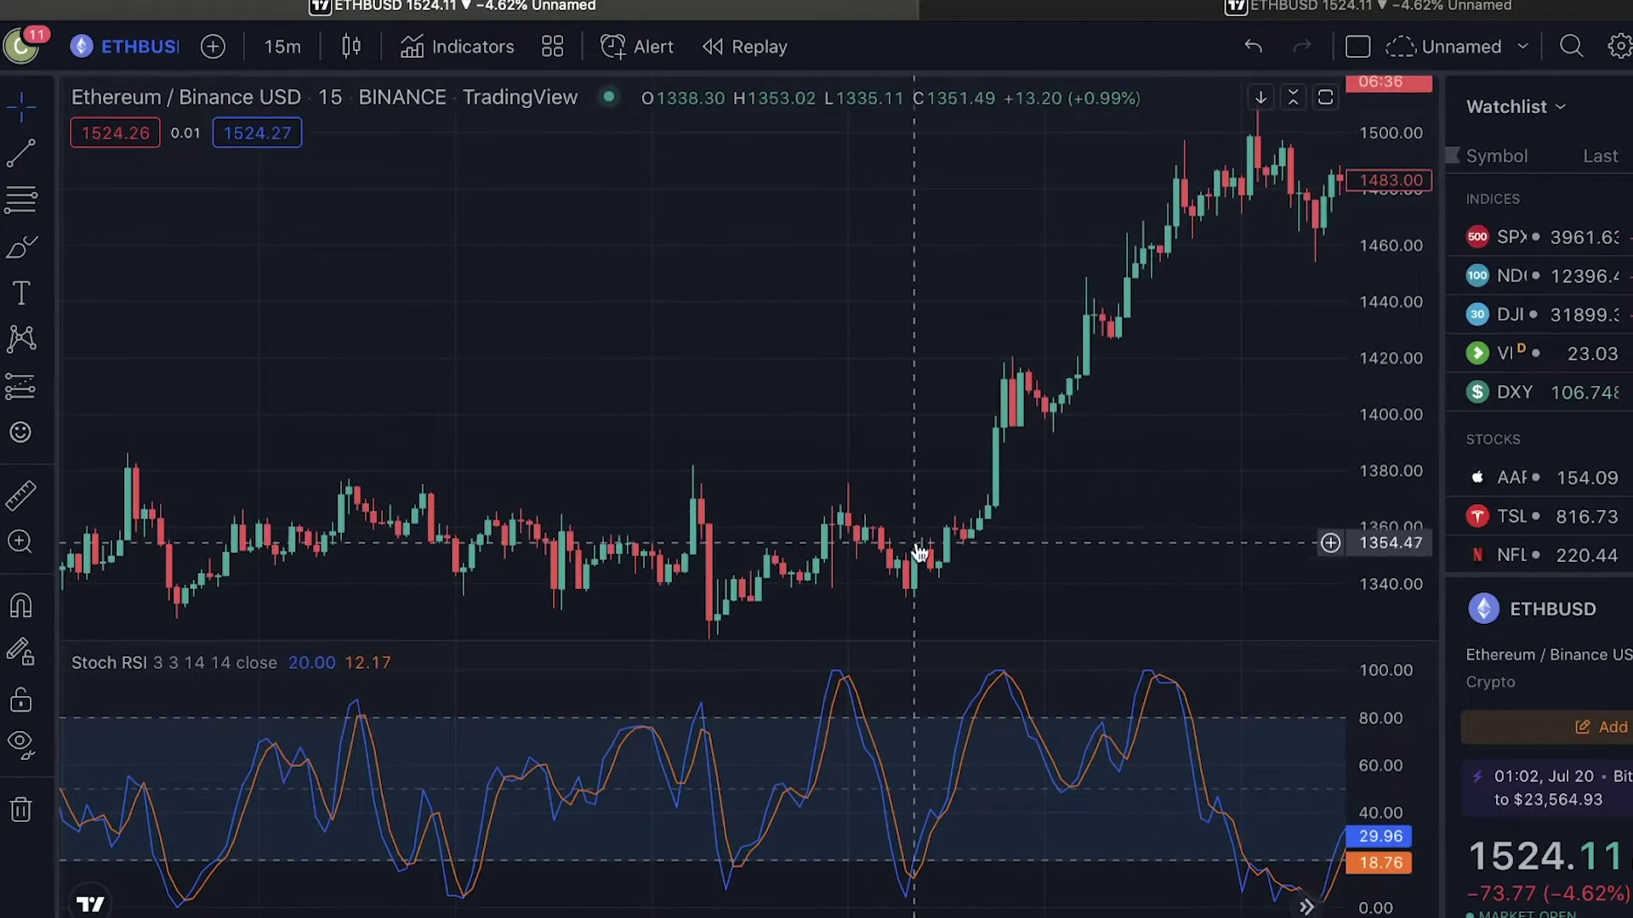
{"action": "left_click_drag", "start_coordinate": [1057, 539], "coordinate": [1023, 495]}
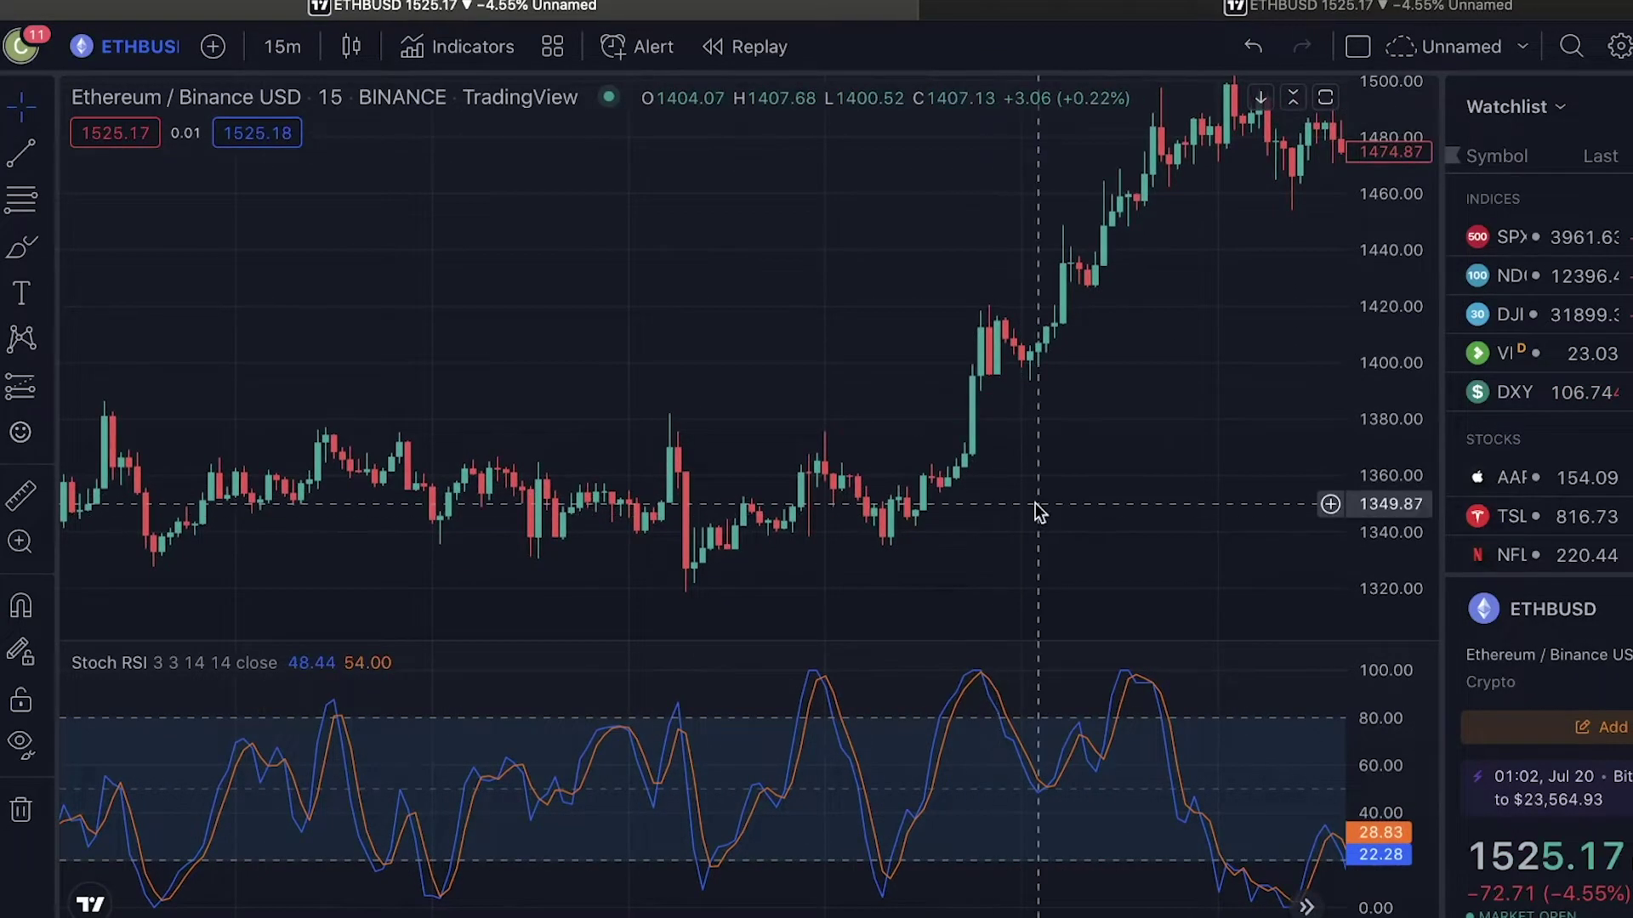
{"action": "left_click", "coordinate": [284, 48]}
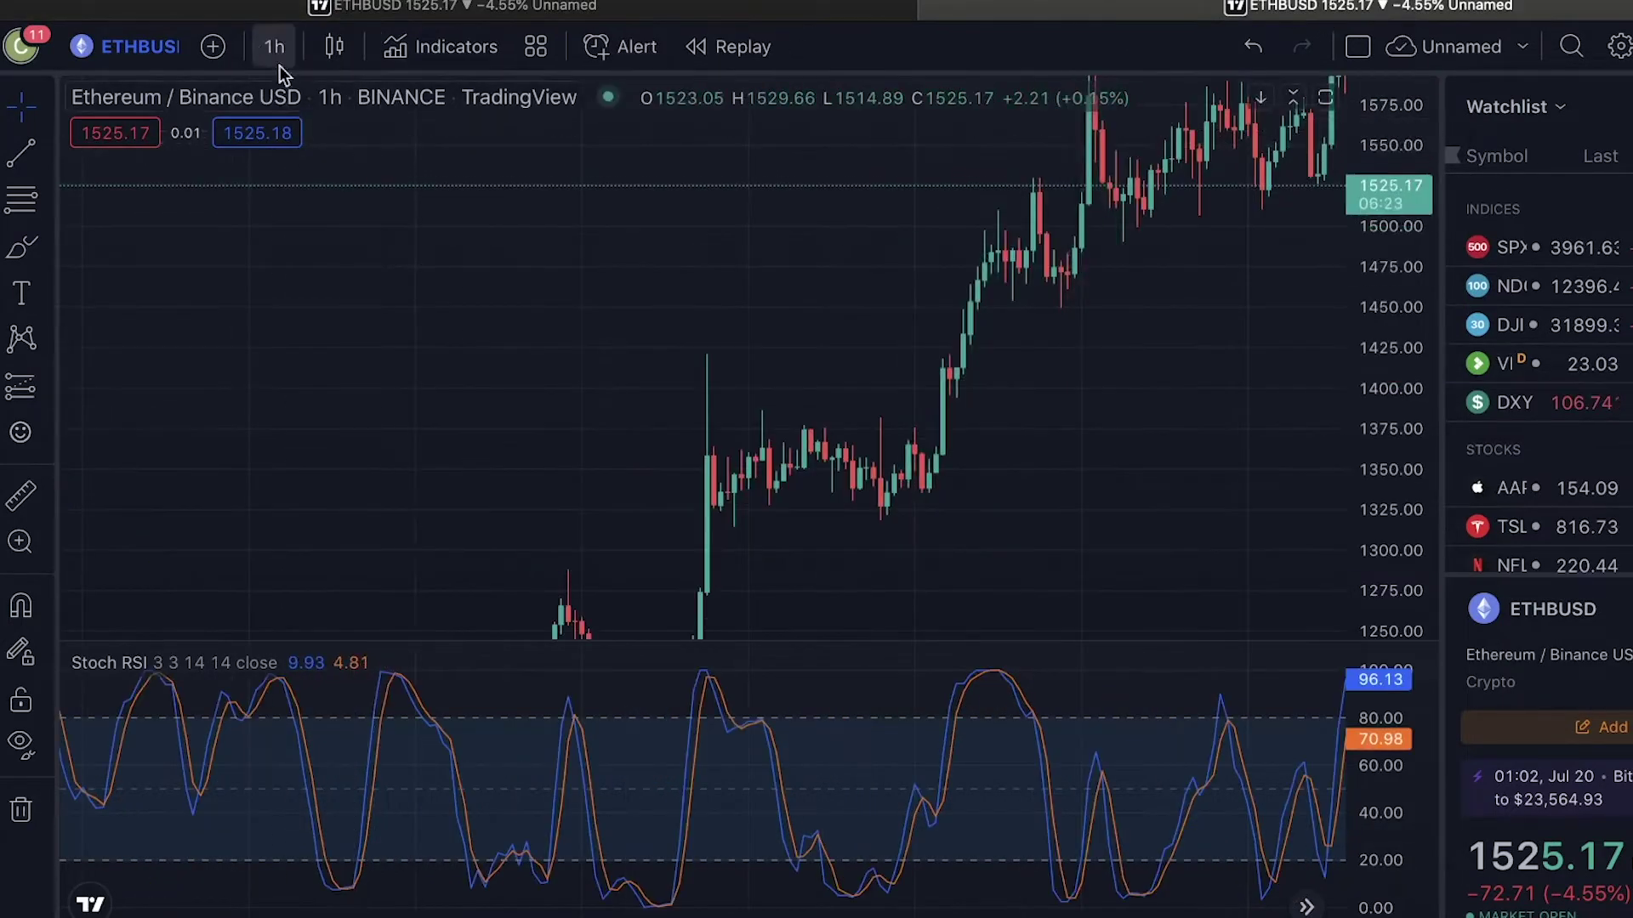
{"action": "left_click", "coordinate": [529, 848]}
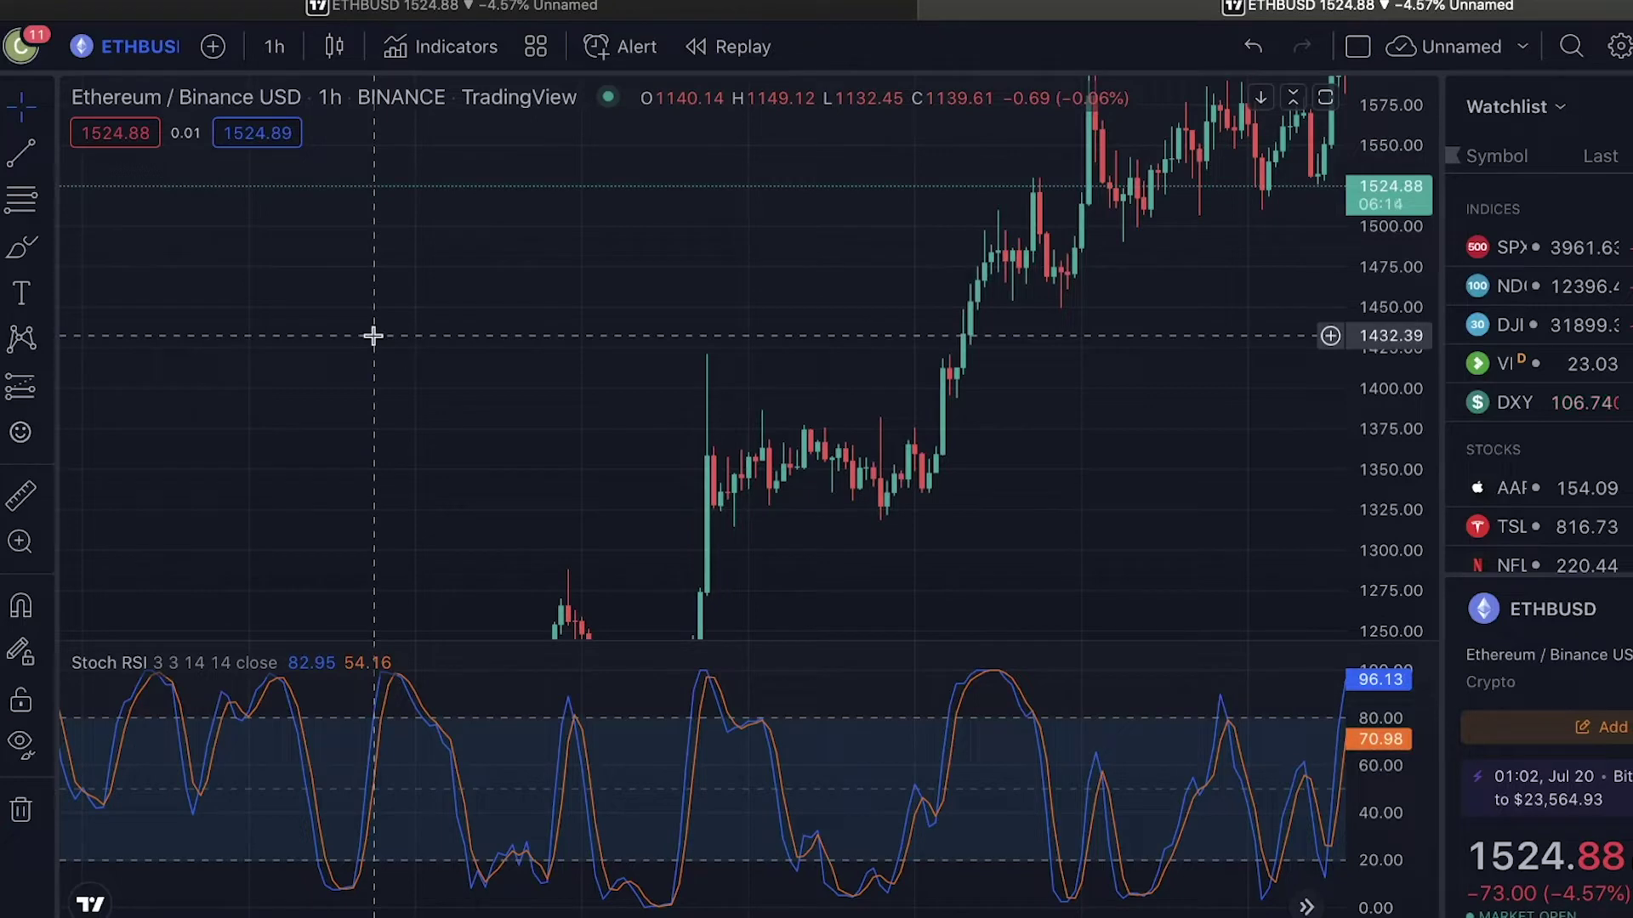
{"action": "type", "text": "15"}
{"action": "key", "text": "Return"}
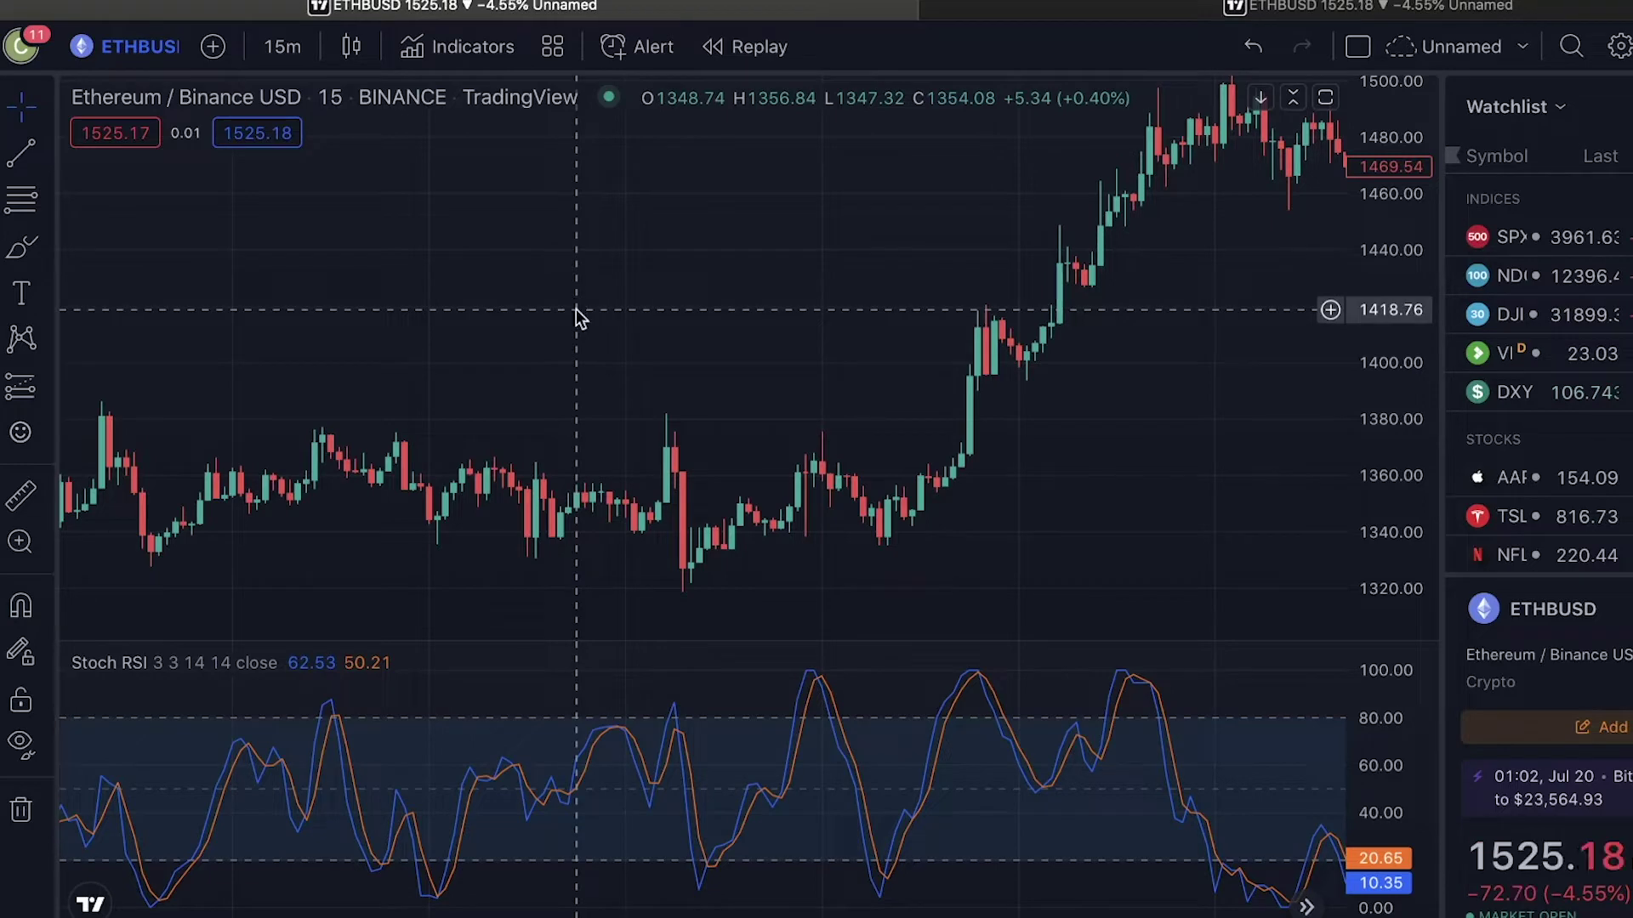
{"action": "left_click", "coordinate": [1003, 7]}
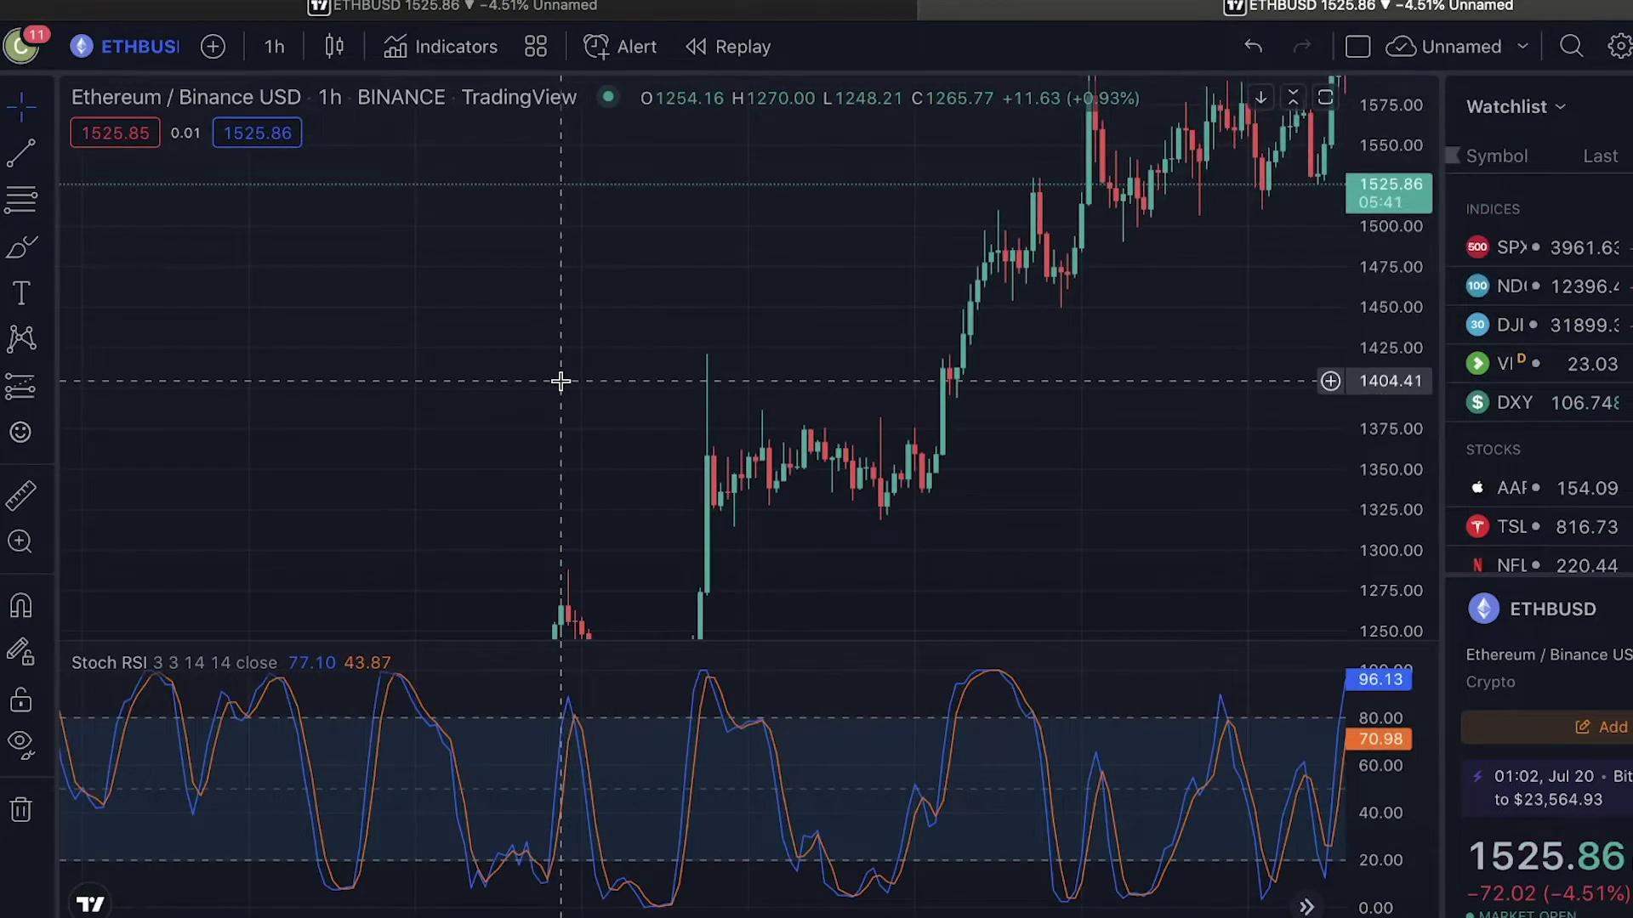
{"action": "scroll", "coordinate": [561, 381], "scroll_direction": "up", "scroll_amount": 1}
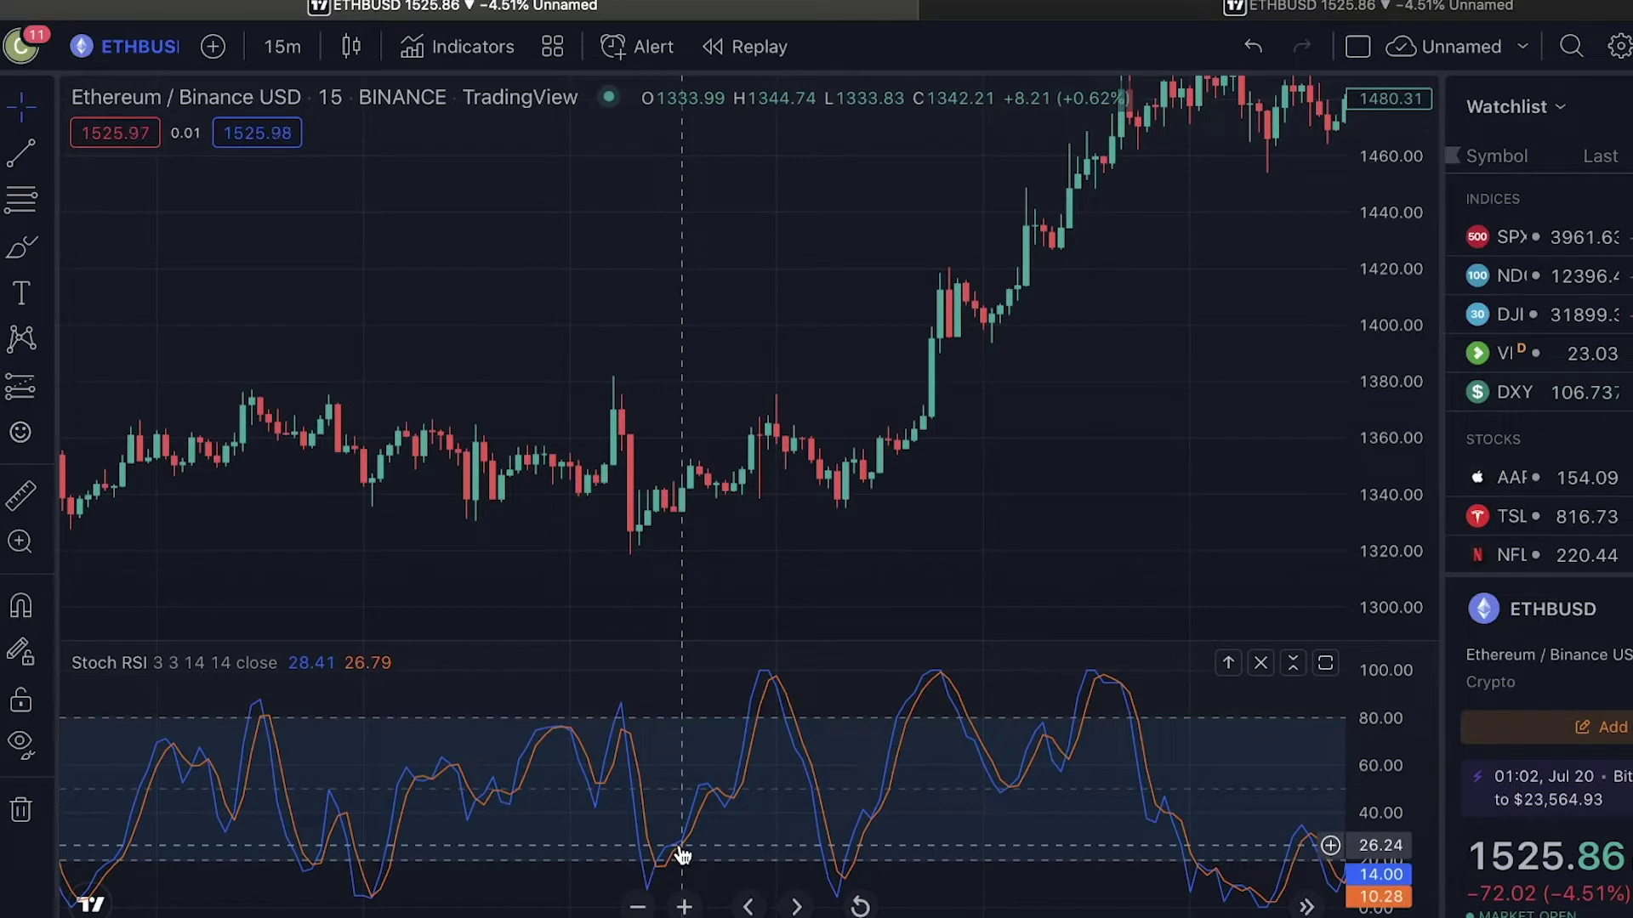
{"action": "left_click_drag", "start_coordinate": [1395, 315], "coordinate": [1412, 370]}
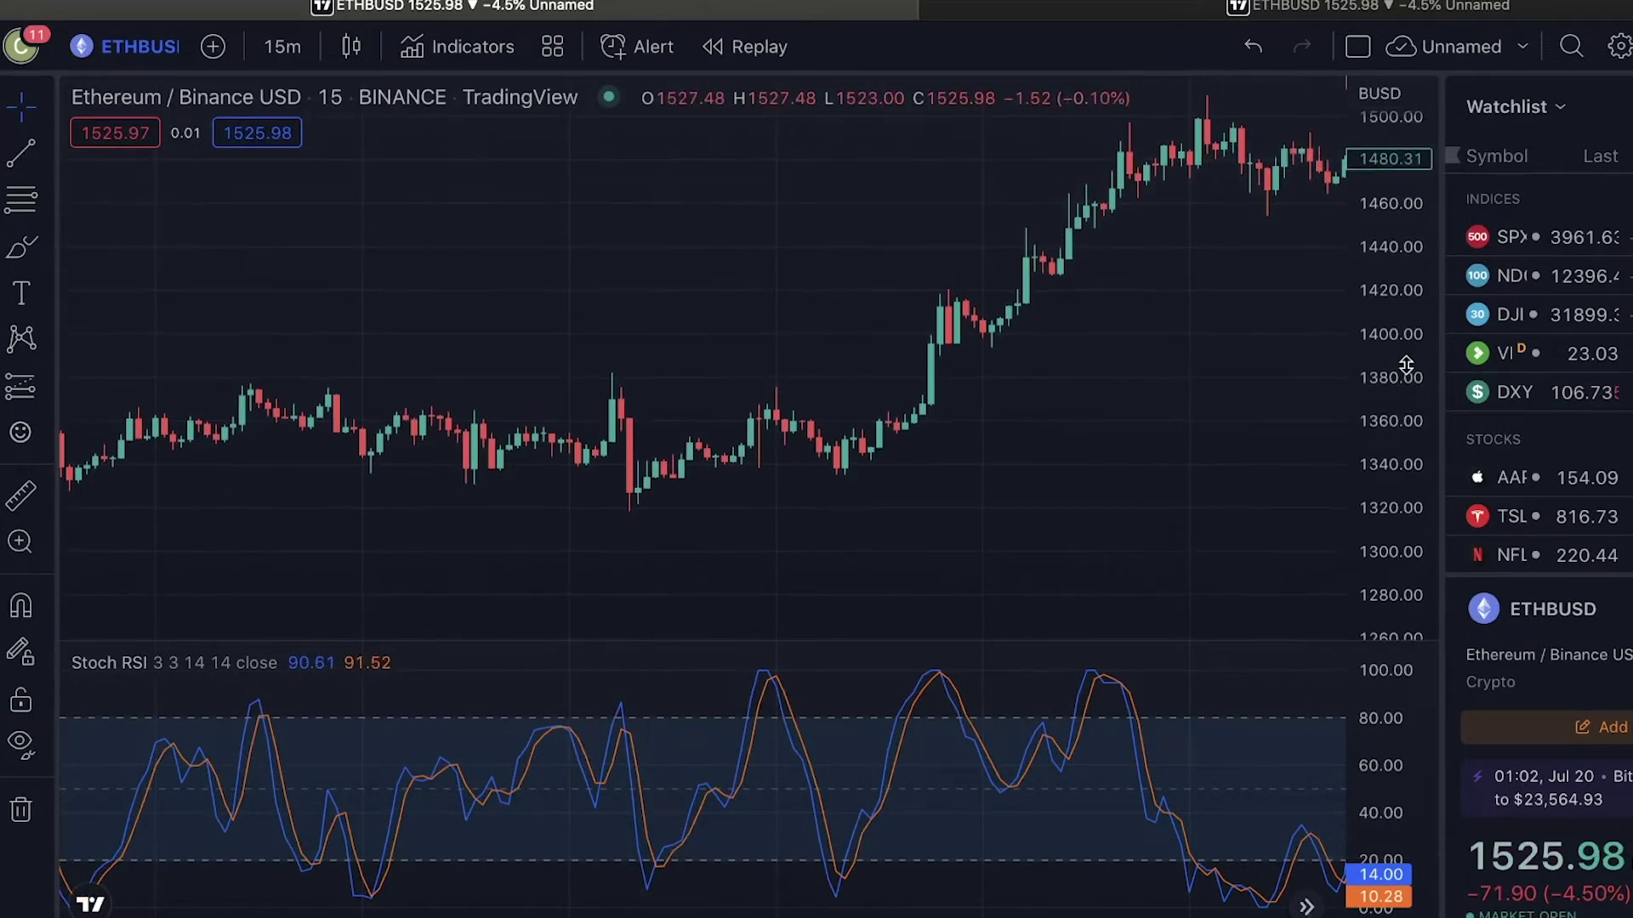
{"action": "left_click", "coordinate": [9, 393]}
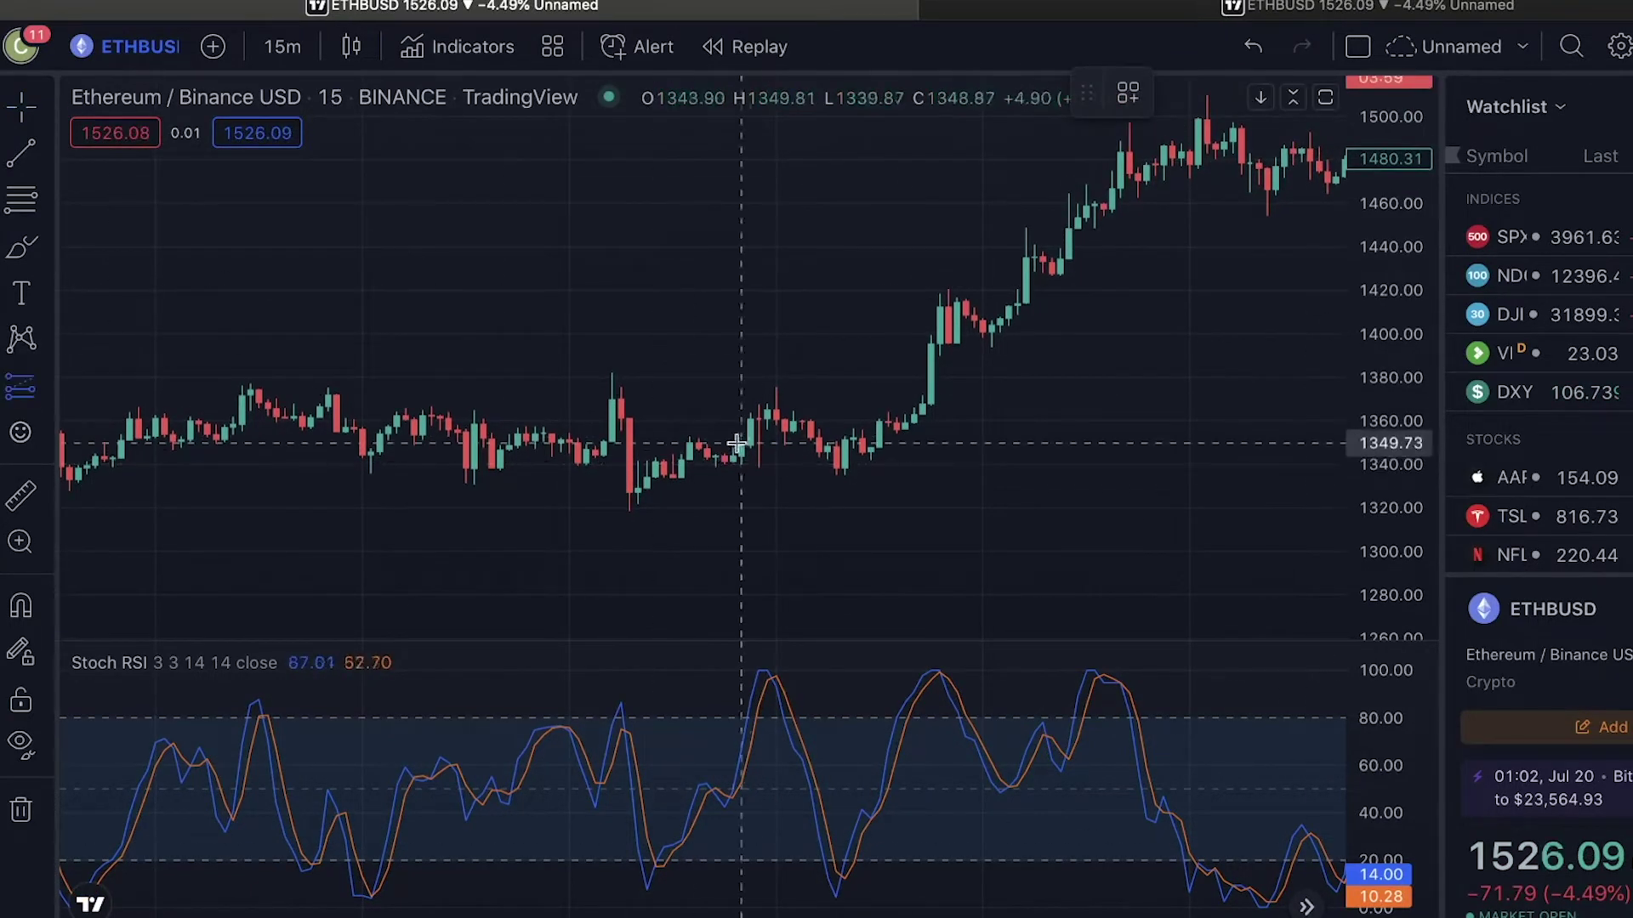
{"action": "left_click", "coordinate": [691, 455]}
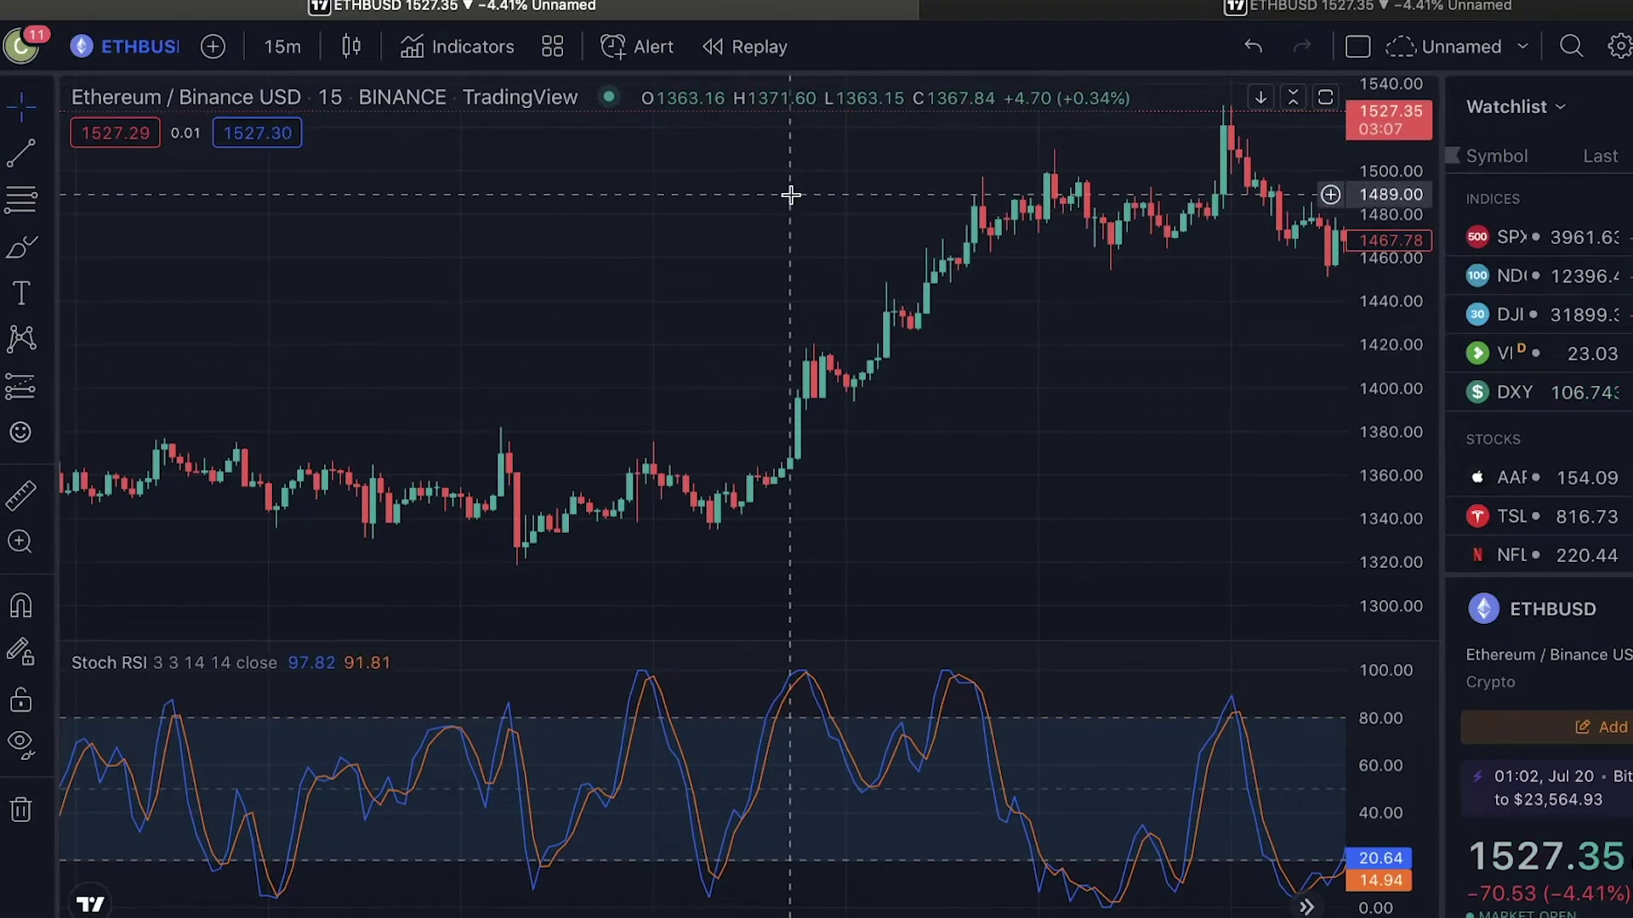
{"action": "left_click_drag", "start_coordinate": [791, 195], "coordinate": [671, 226]}
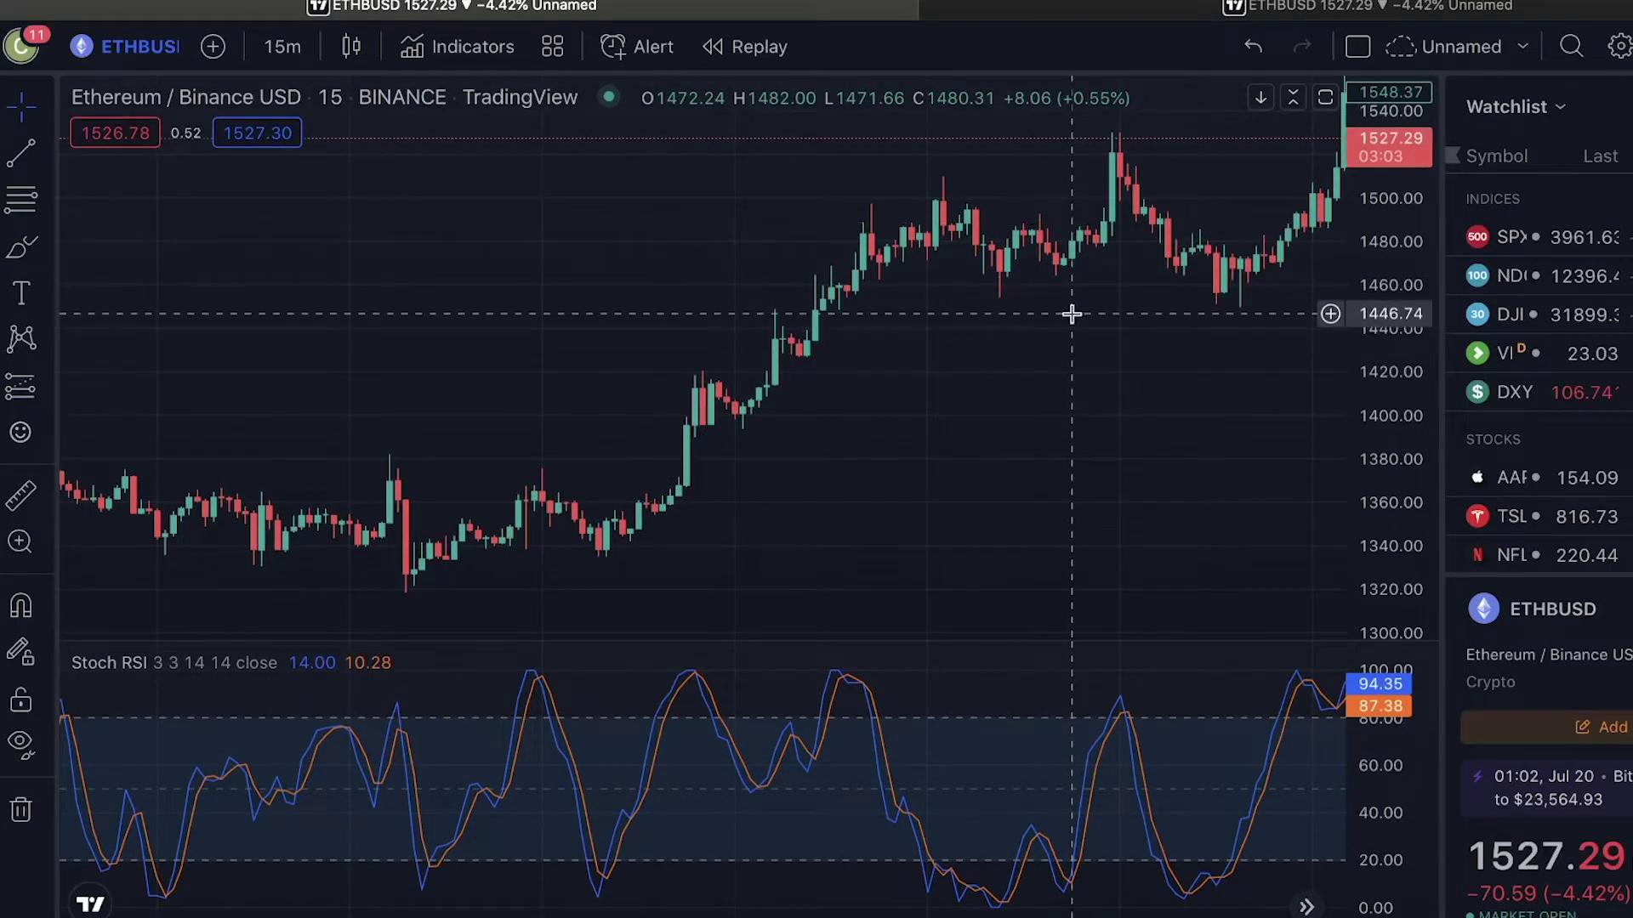
{"action": "type", "text": "1h"}
{"action": "key", "text": "Return"}
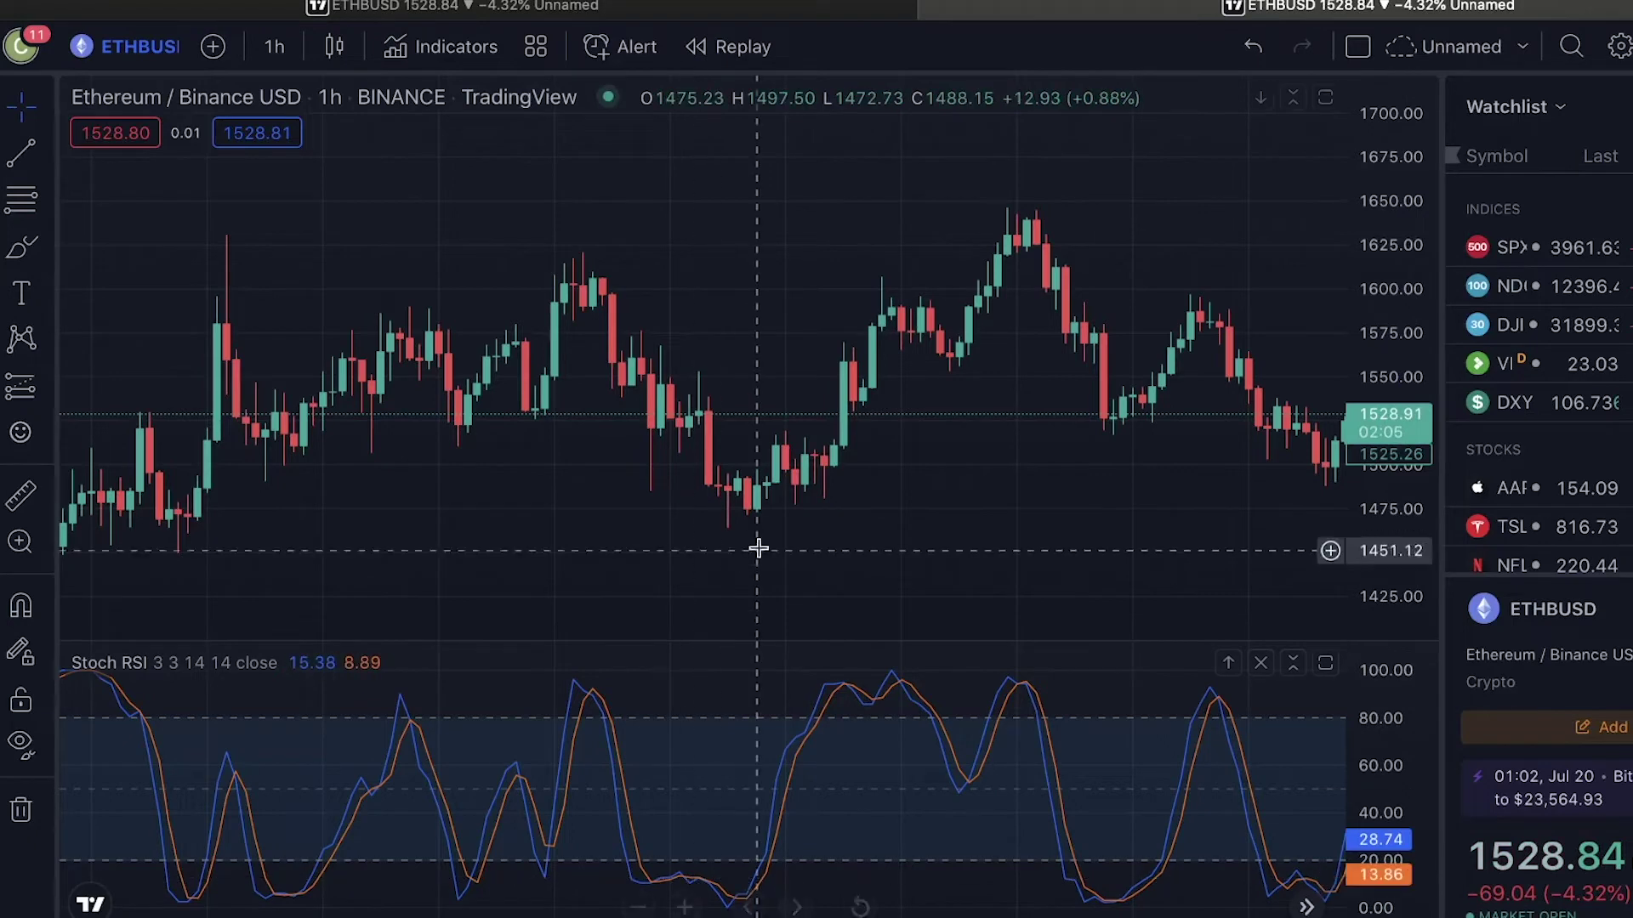
{"action": "scroll", "coordinate": [765, 512], "scroll_direction": "right", "scroll_amount": 5}
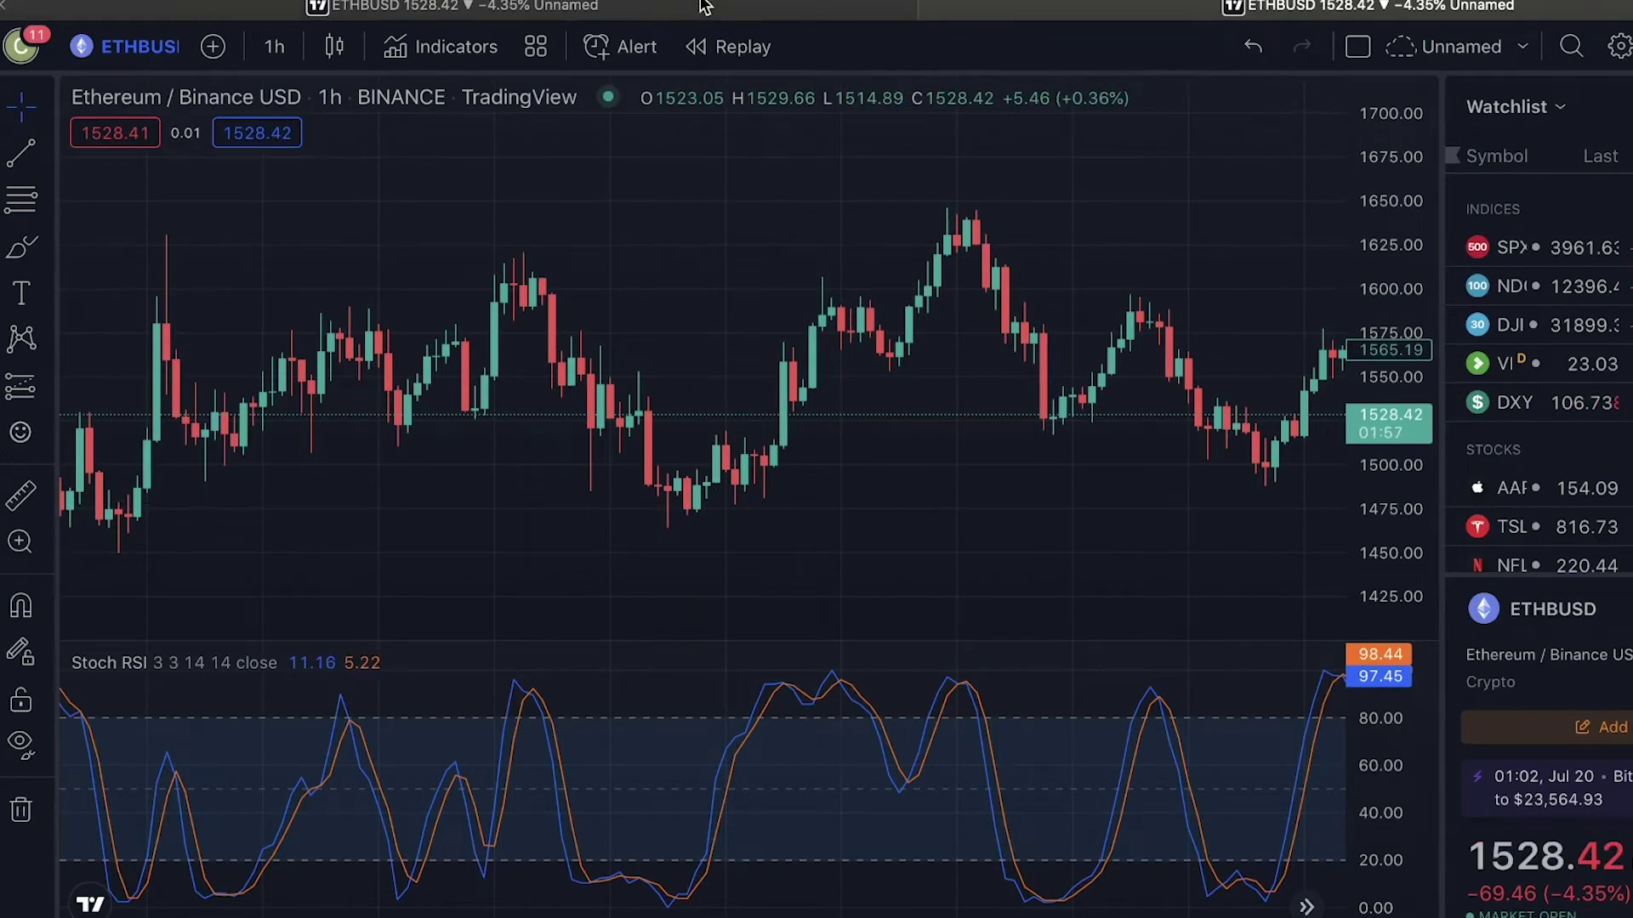
{"action": "mouse_move", "coordinate": [704, 7]}
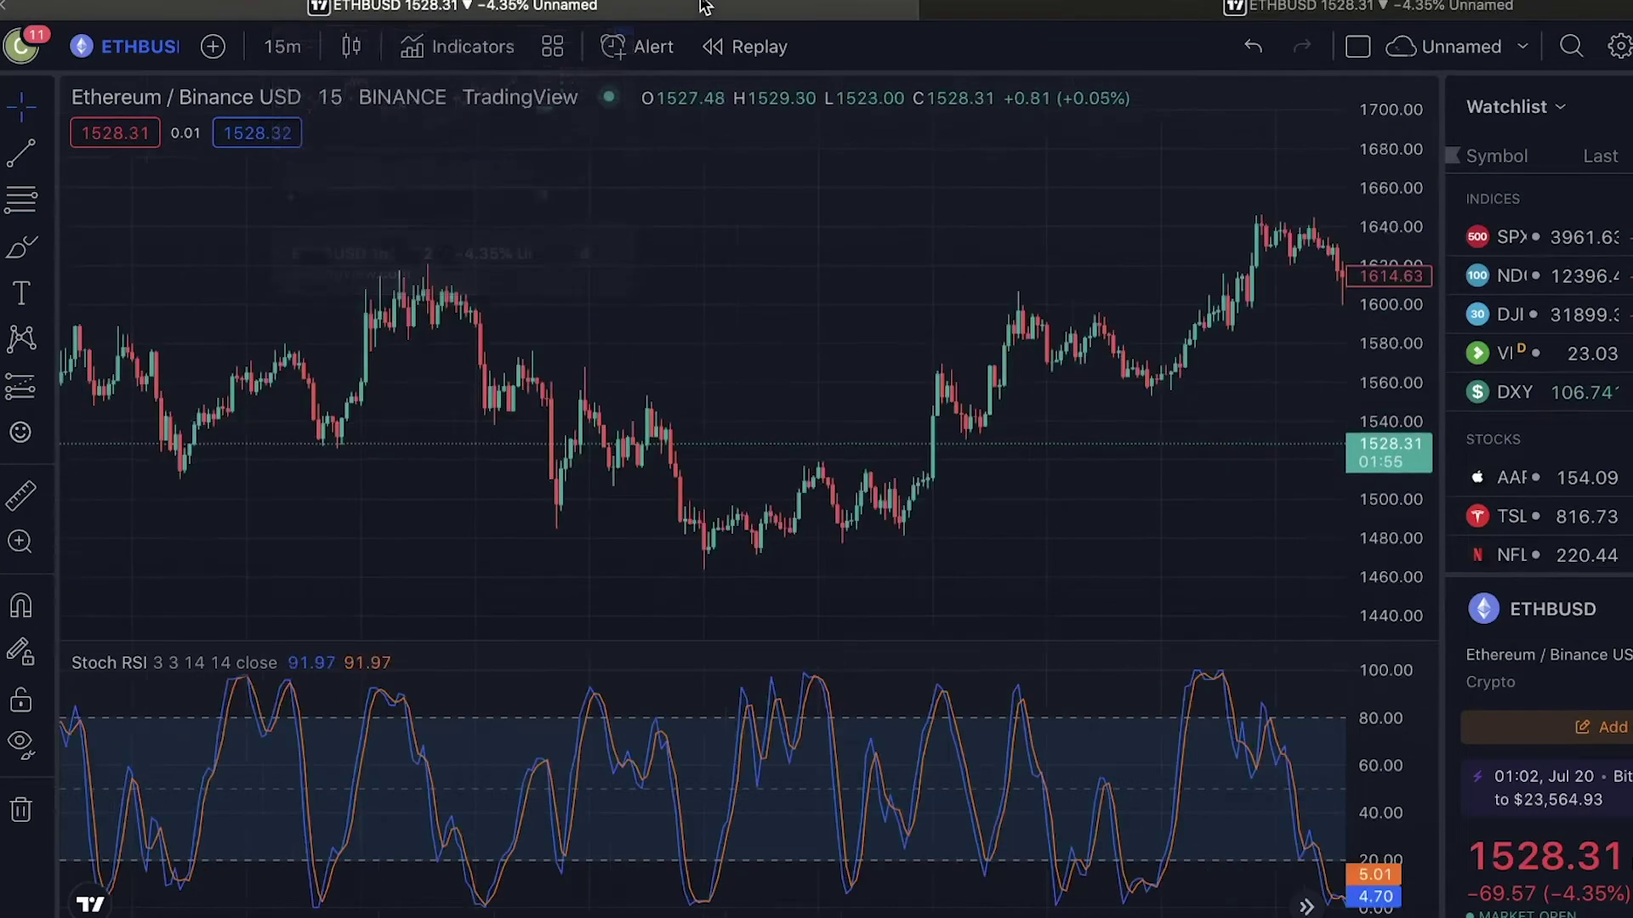
{"action": "scroll", "coordinate": [749, 477], "scroll_direction": "down", "scroll_amount": 5}
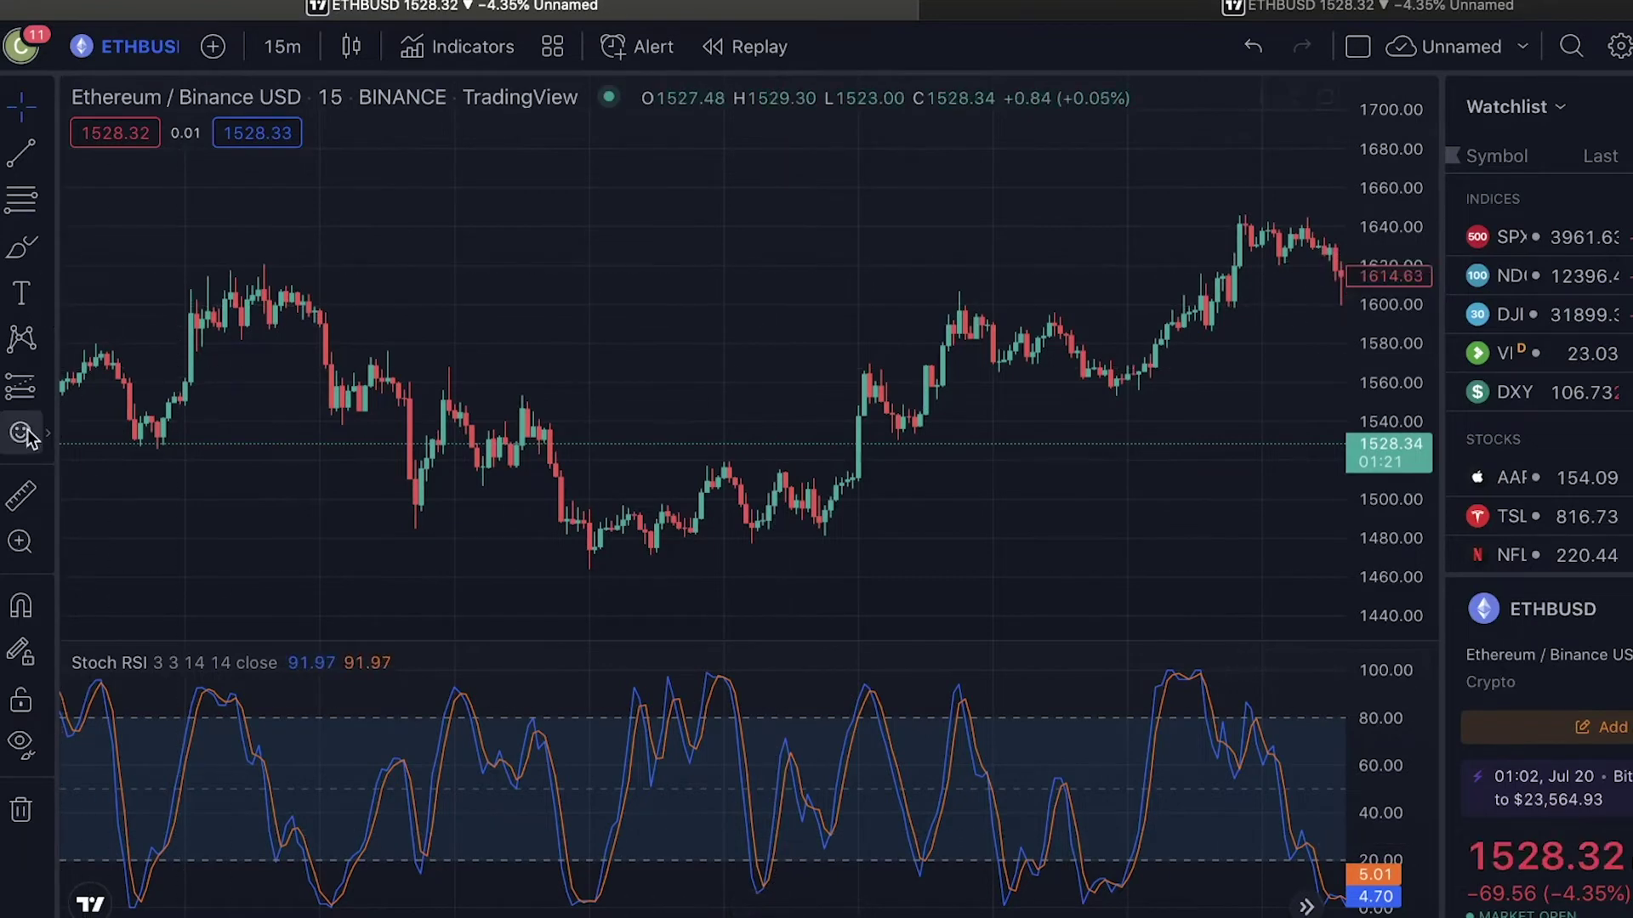
Step: Draw a long position with its target raised to 1620.52 (7.55%), then delete it
{"action": "left_click", "coordinate": [21, 387]}
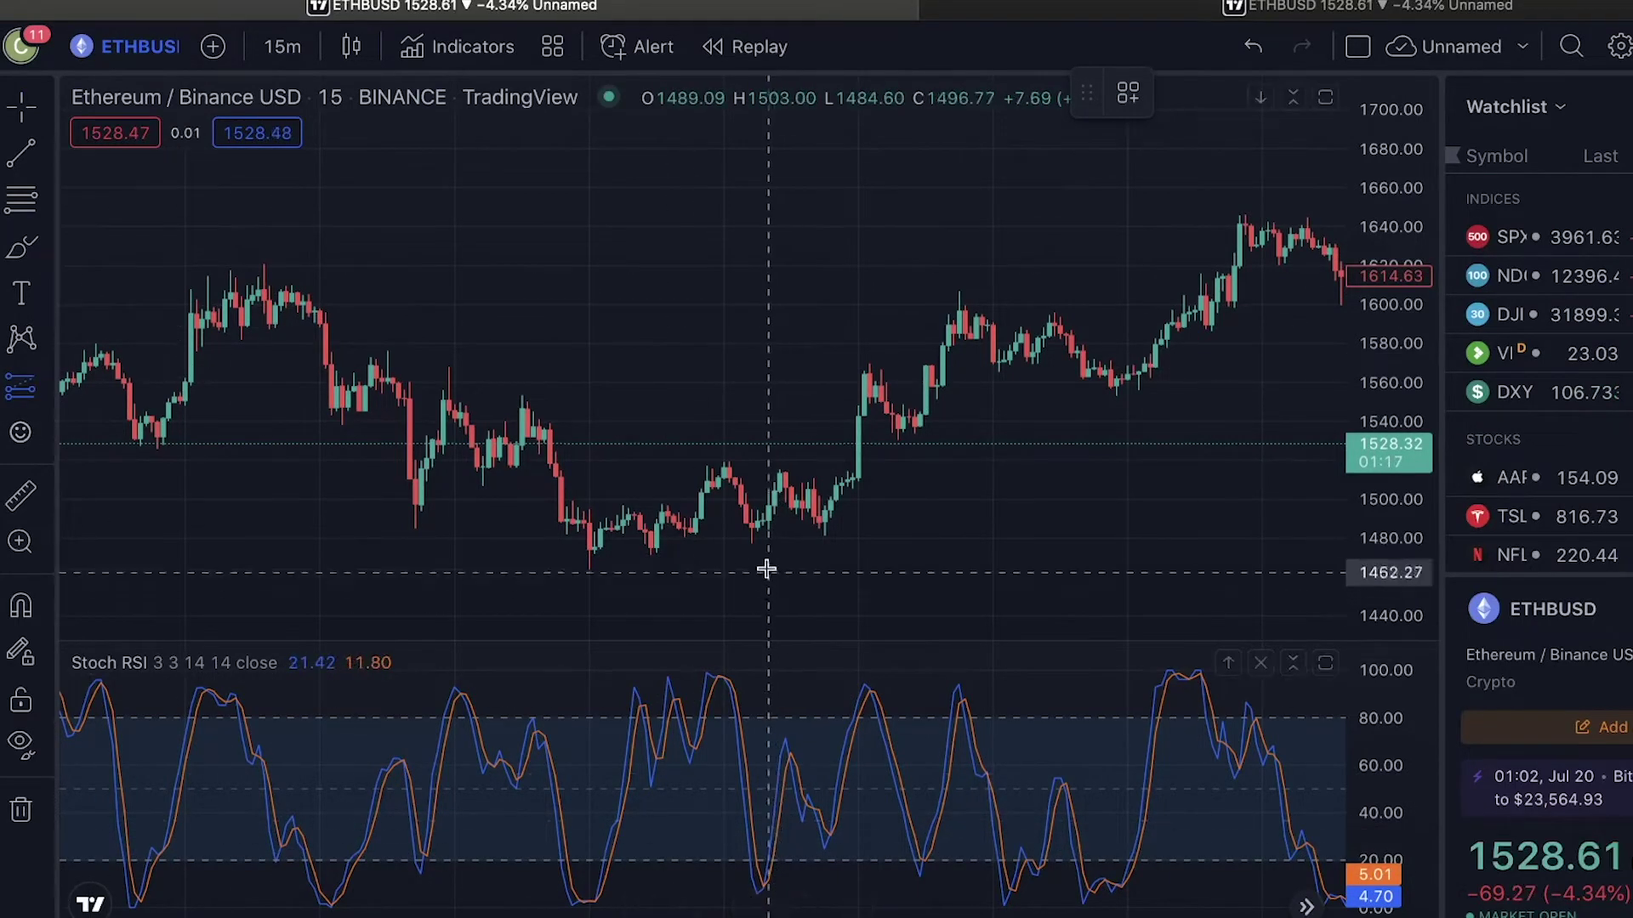
{"action": "left_click", "coordinate": [779, 489]}
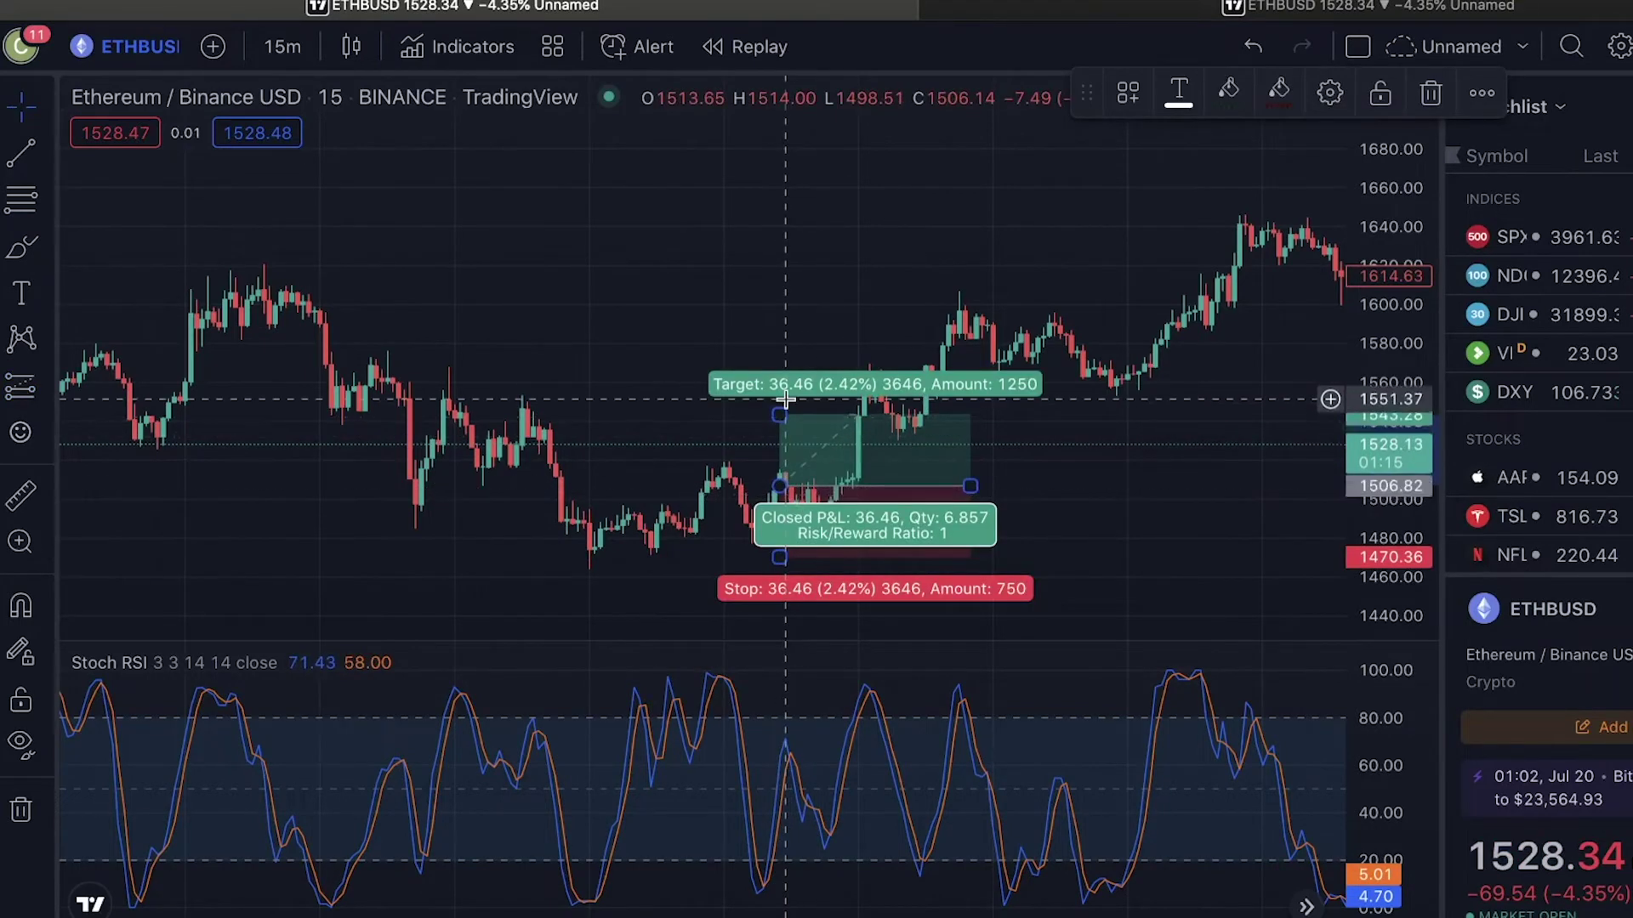
{"action": "left_click_drag", "start_coordinate": [779, 415], "coordinate": [777, 265]}
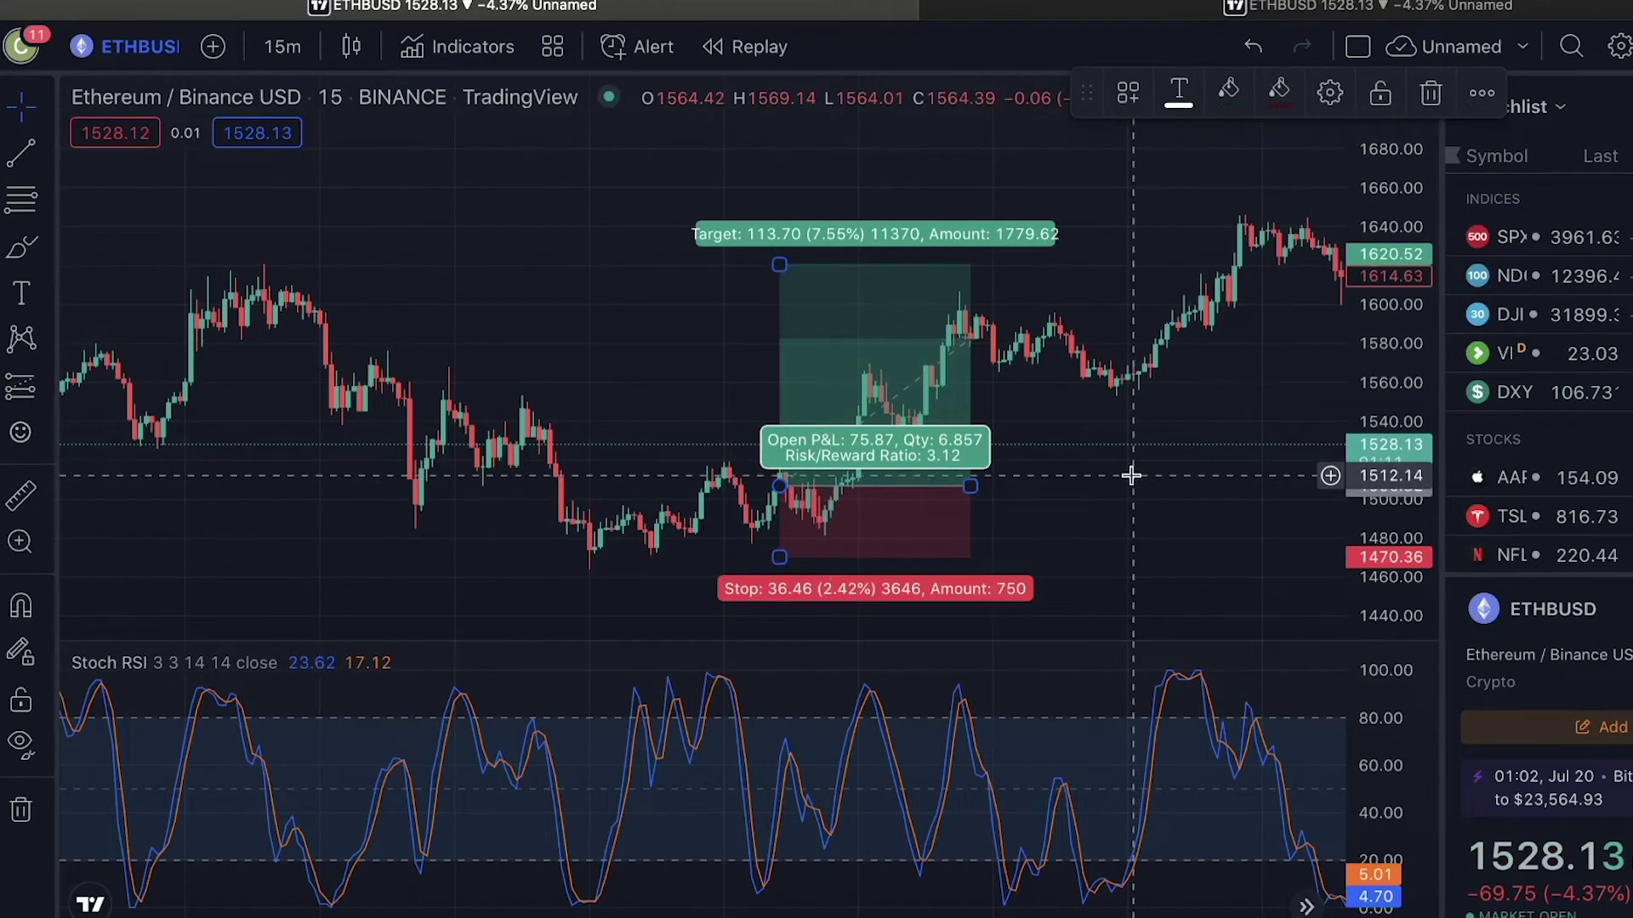
{"action": "key", "text": "Delete"}
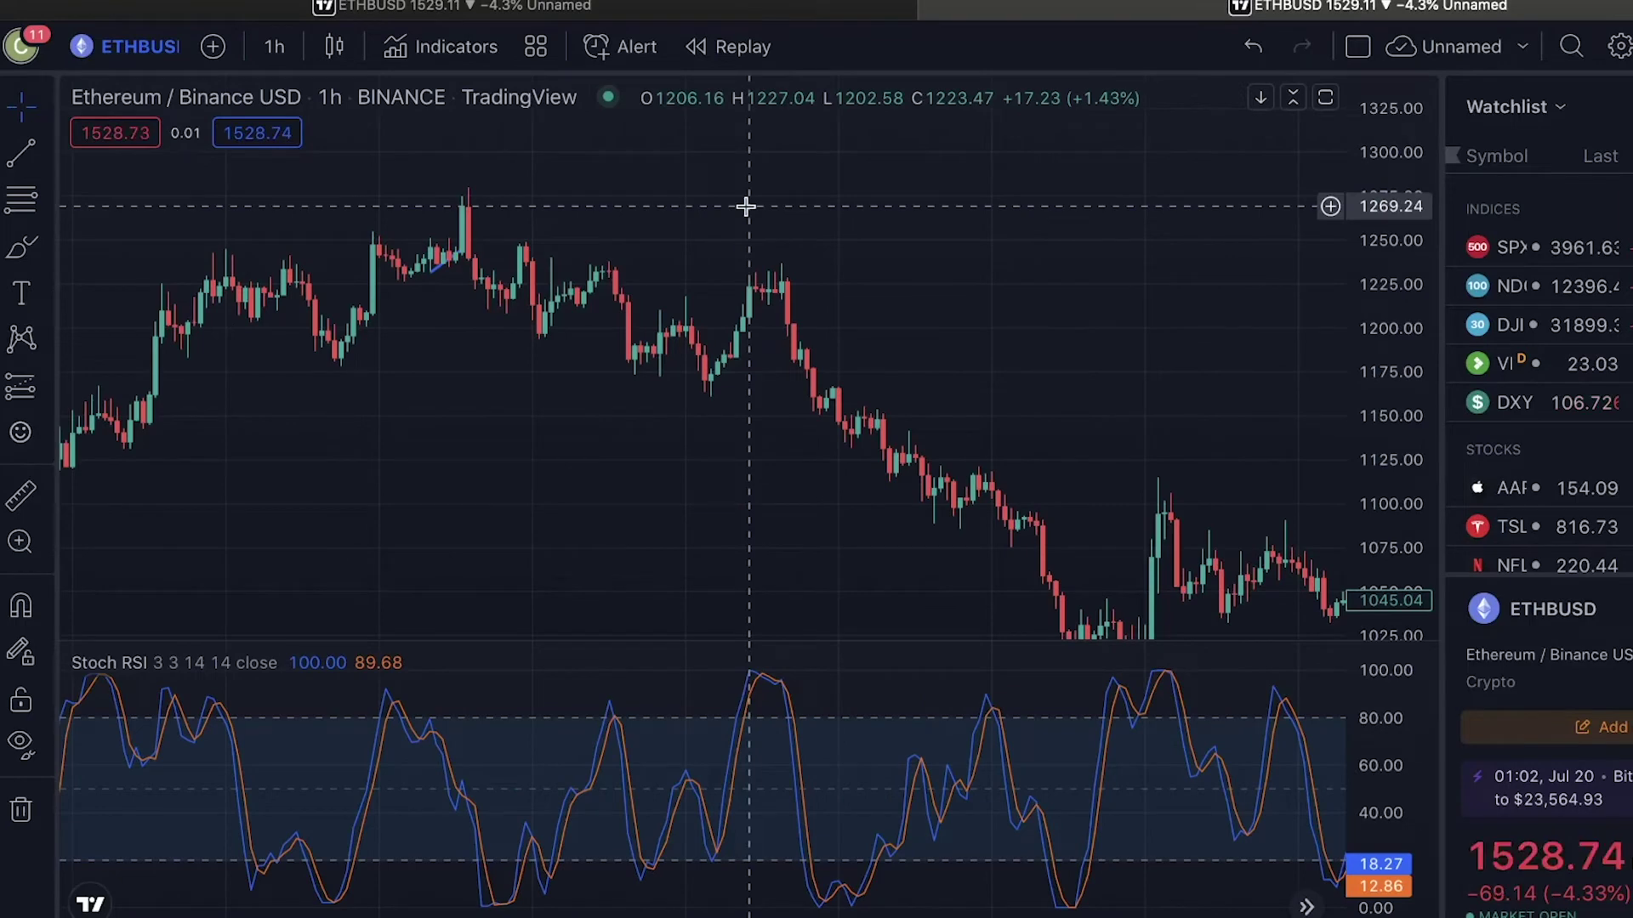
Step: Pan through the 1h ETHBUSD candles against the Stoch RSI, then return to the 15m chart tab
{"action": "scroll", "coordinate": [746, 212], "scroll_direction": "right", "scroll_amount": 3}
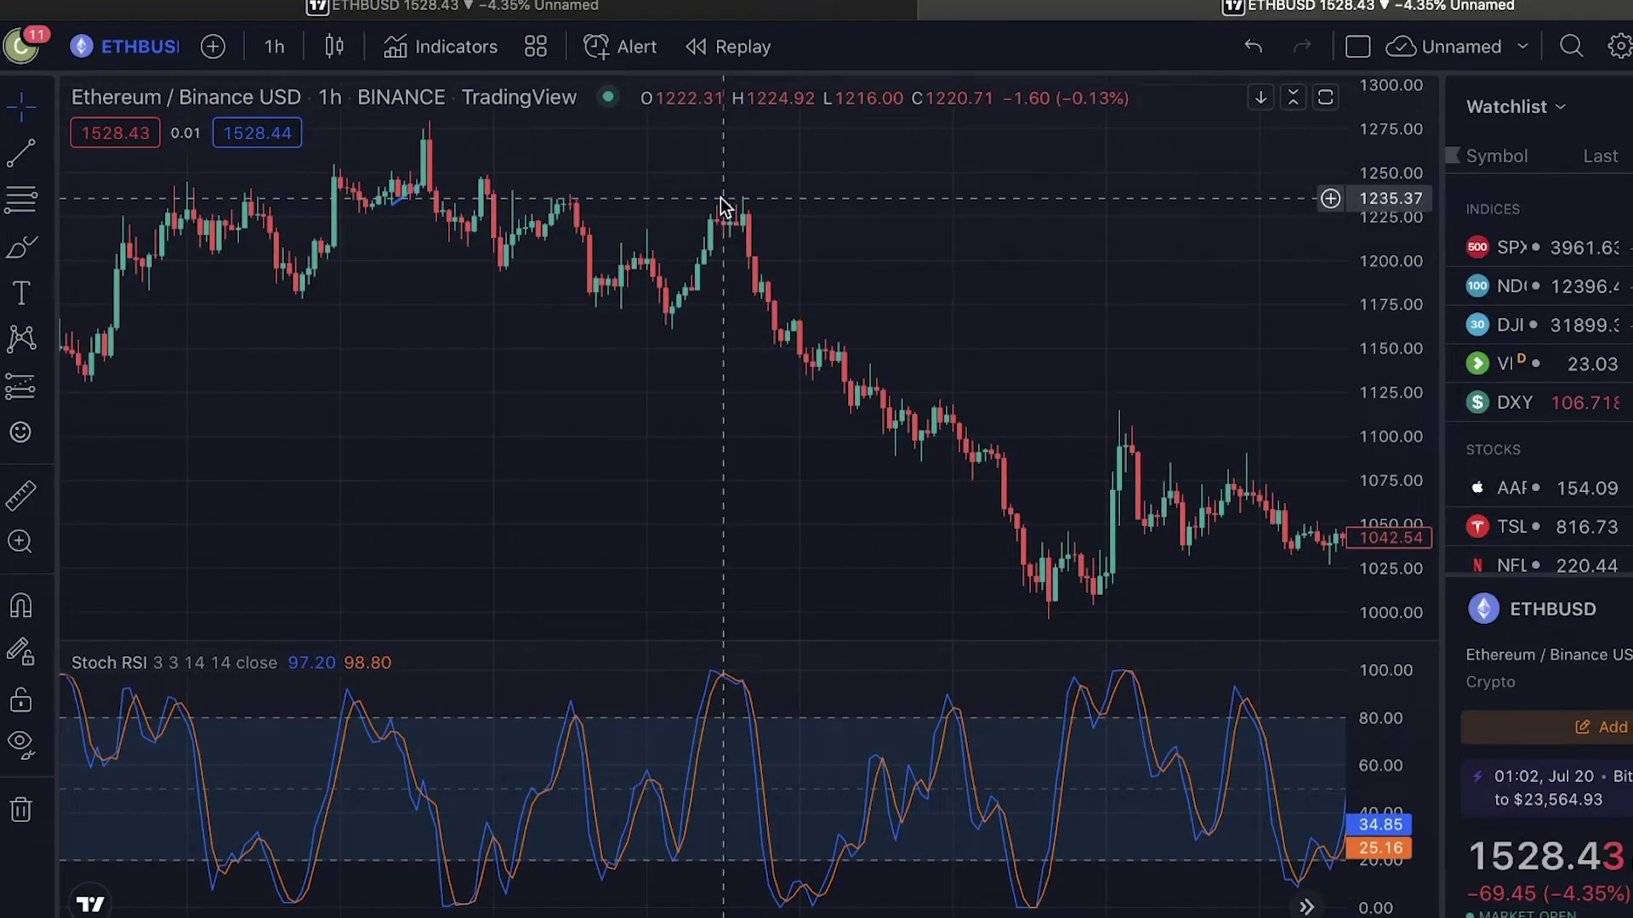
{"action": "left_click_drag", "start_coordinate": [721, 204], "coordinate": [652, 722]}
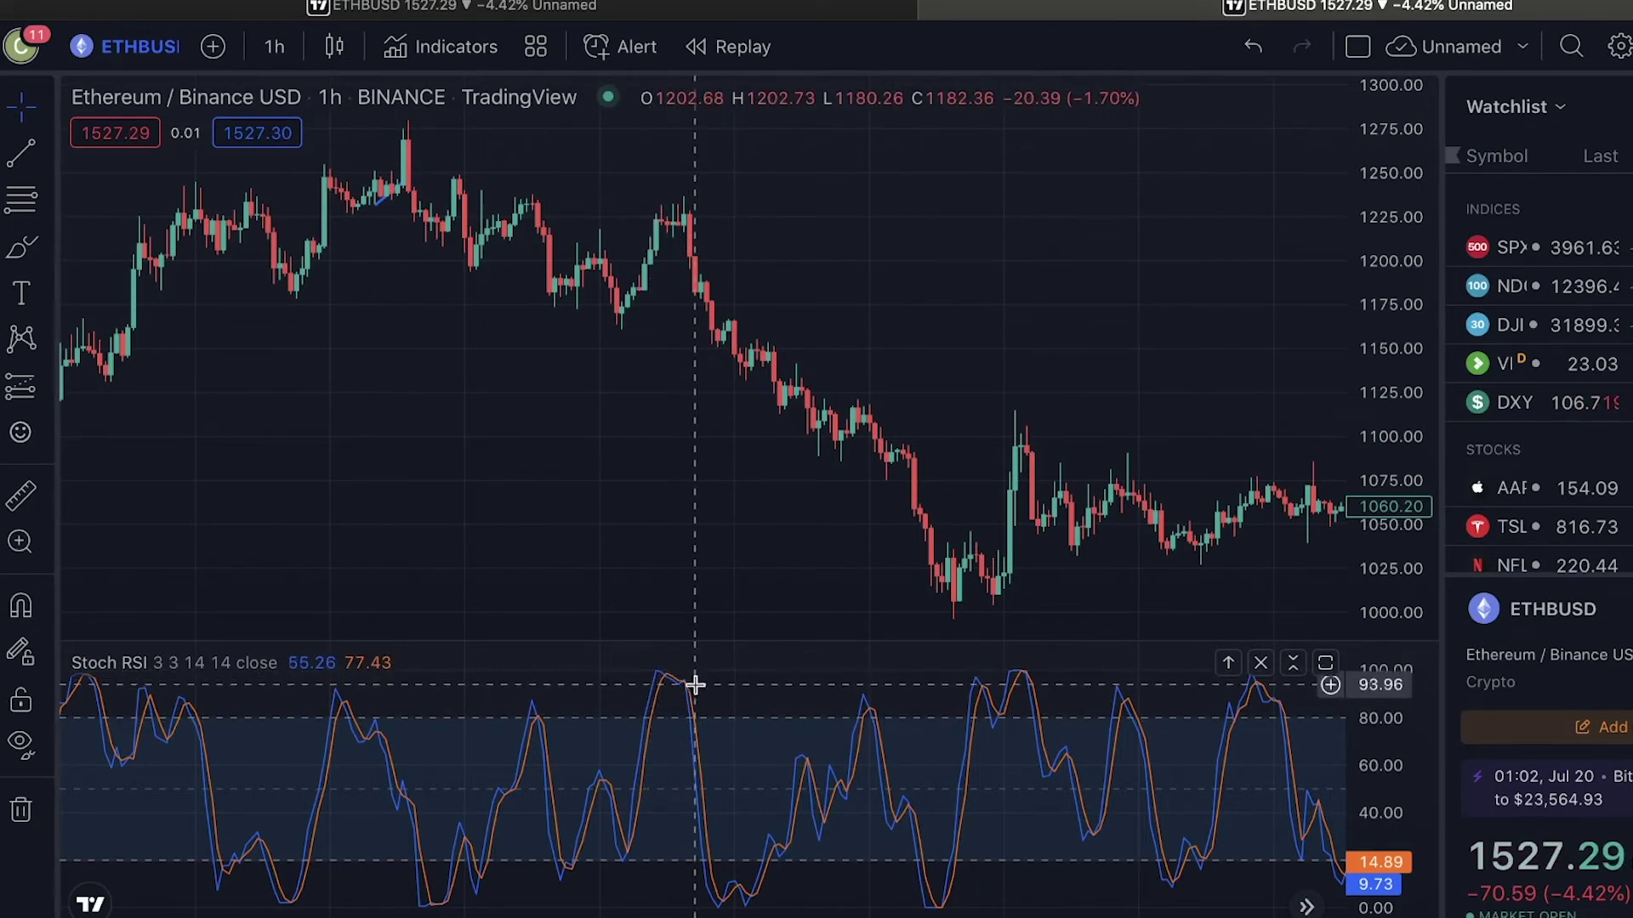
{"action": "mouse_move", "coordinate": [801, 11]}
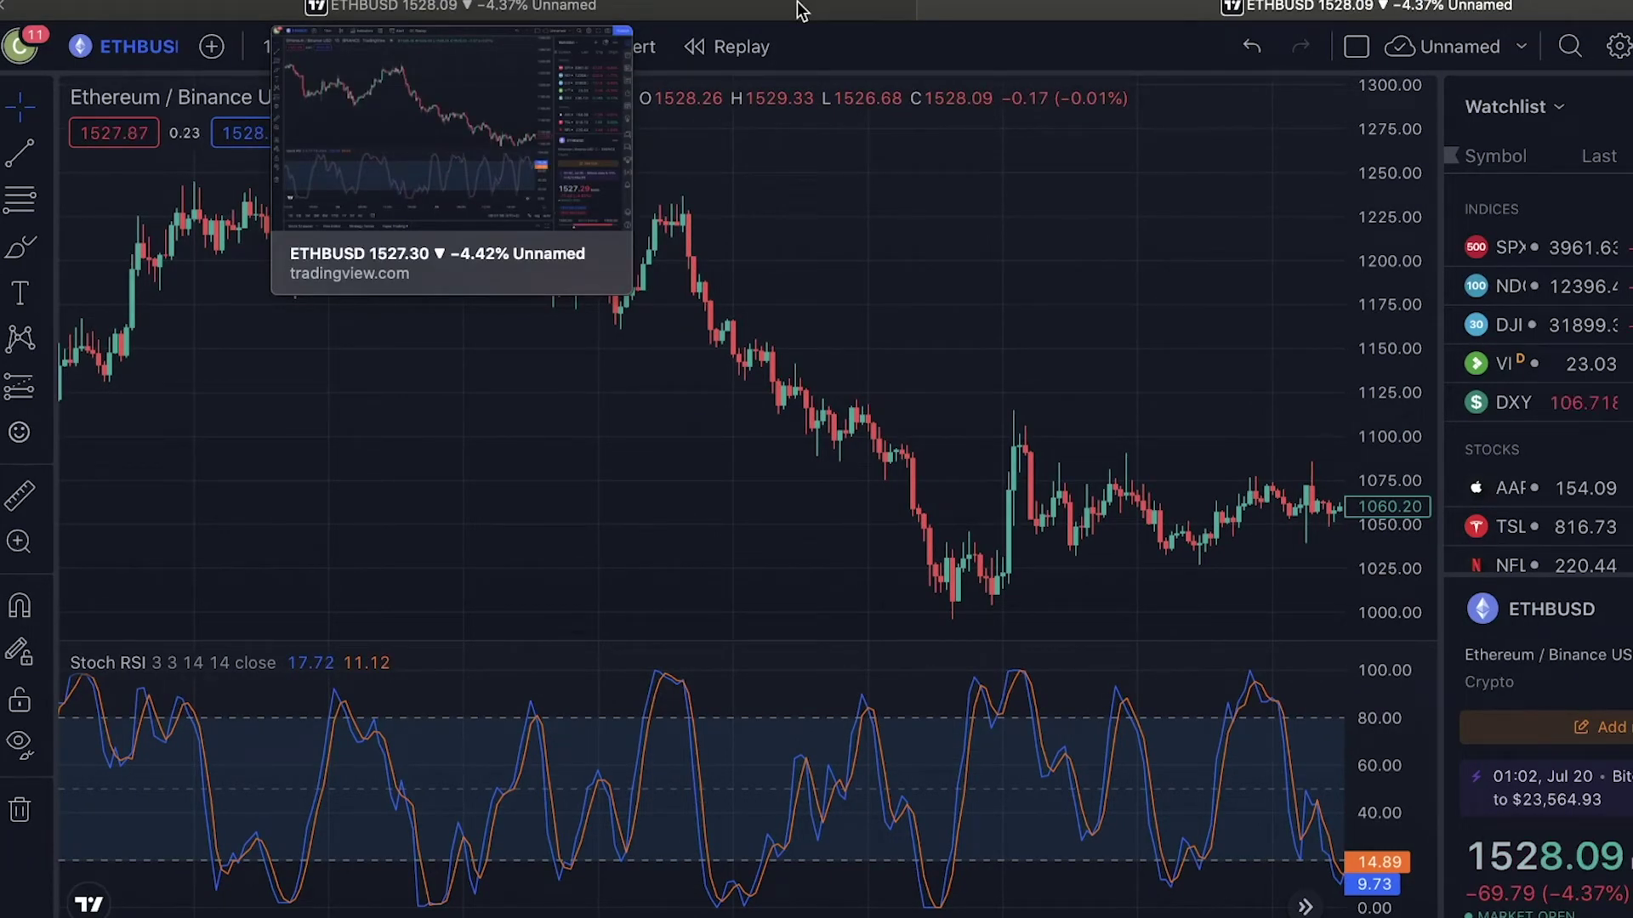
{"action": "left_click", "coordinate": [800, 11]}
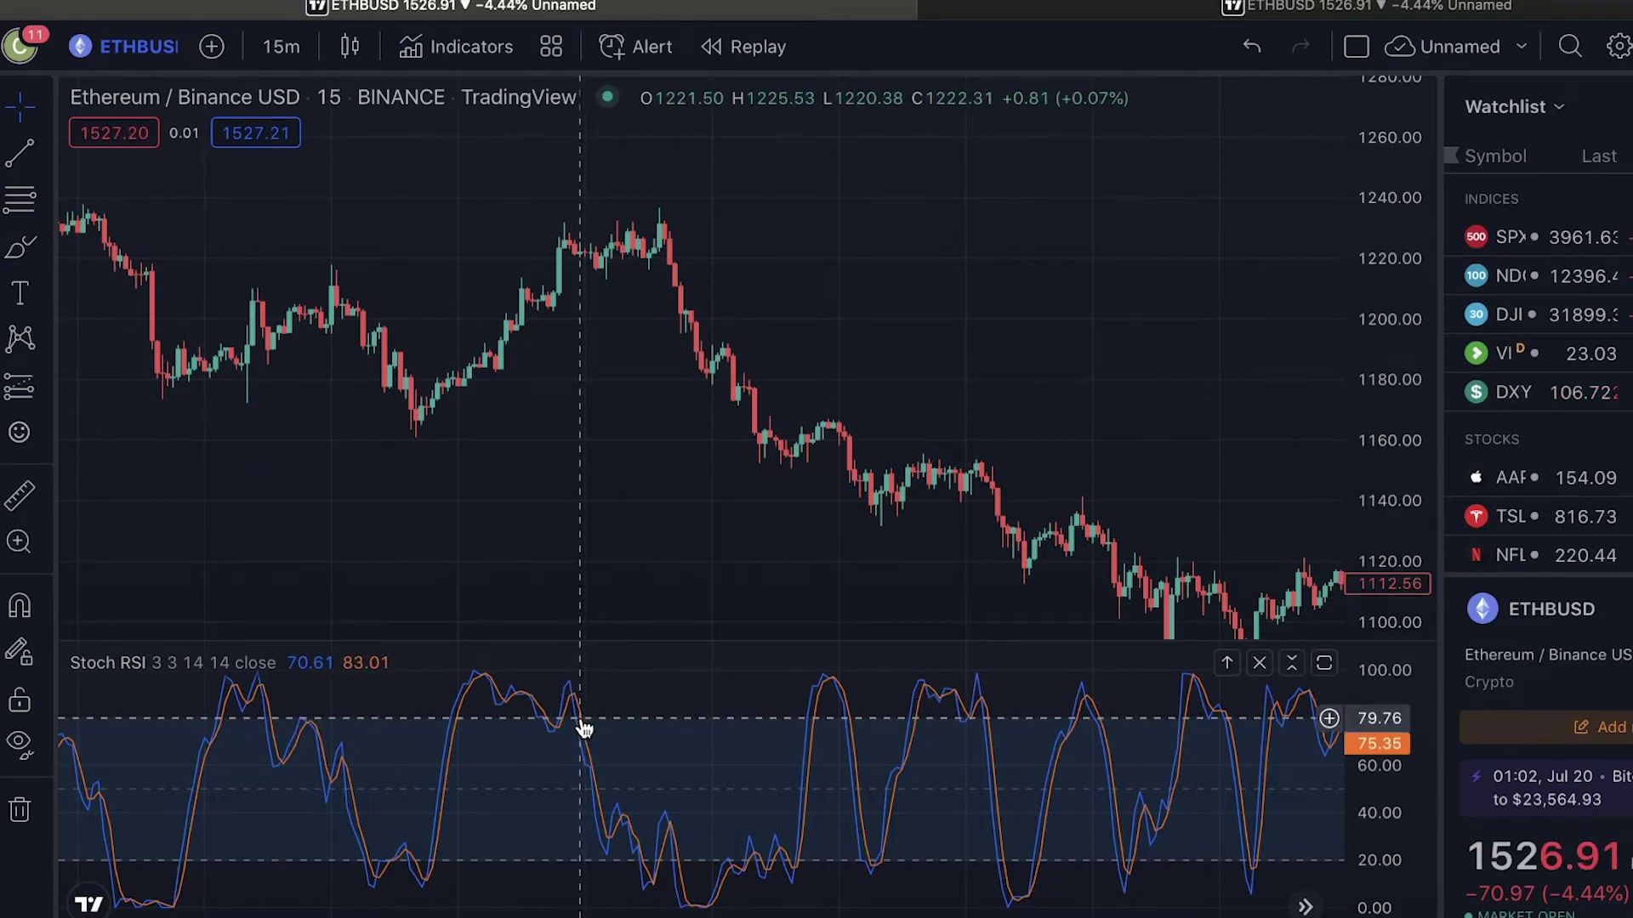
Step: Place a trial short position entering at 1220.08, then delete it
{"action": "left_click", "coordinate": [34, 390]}
{"action": "left_click", "coordinate": [140, 442]}
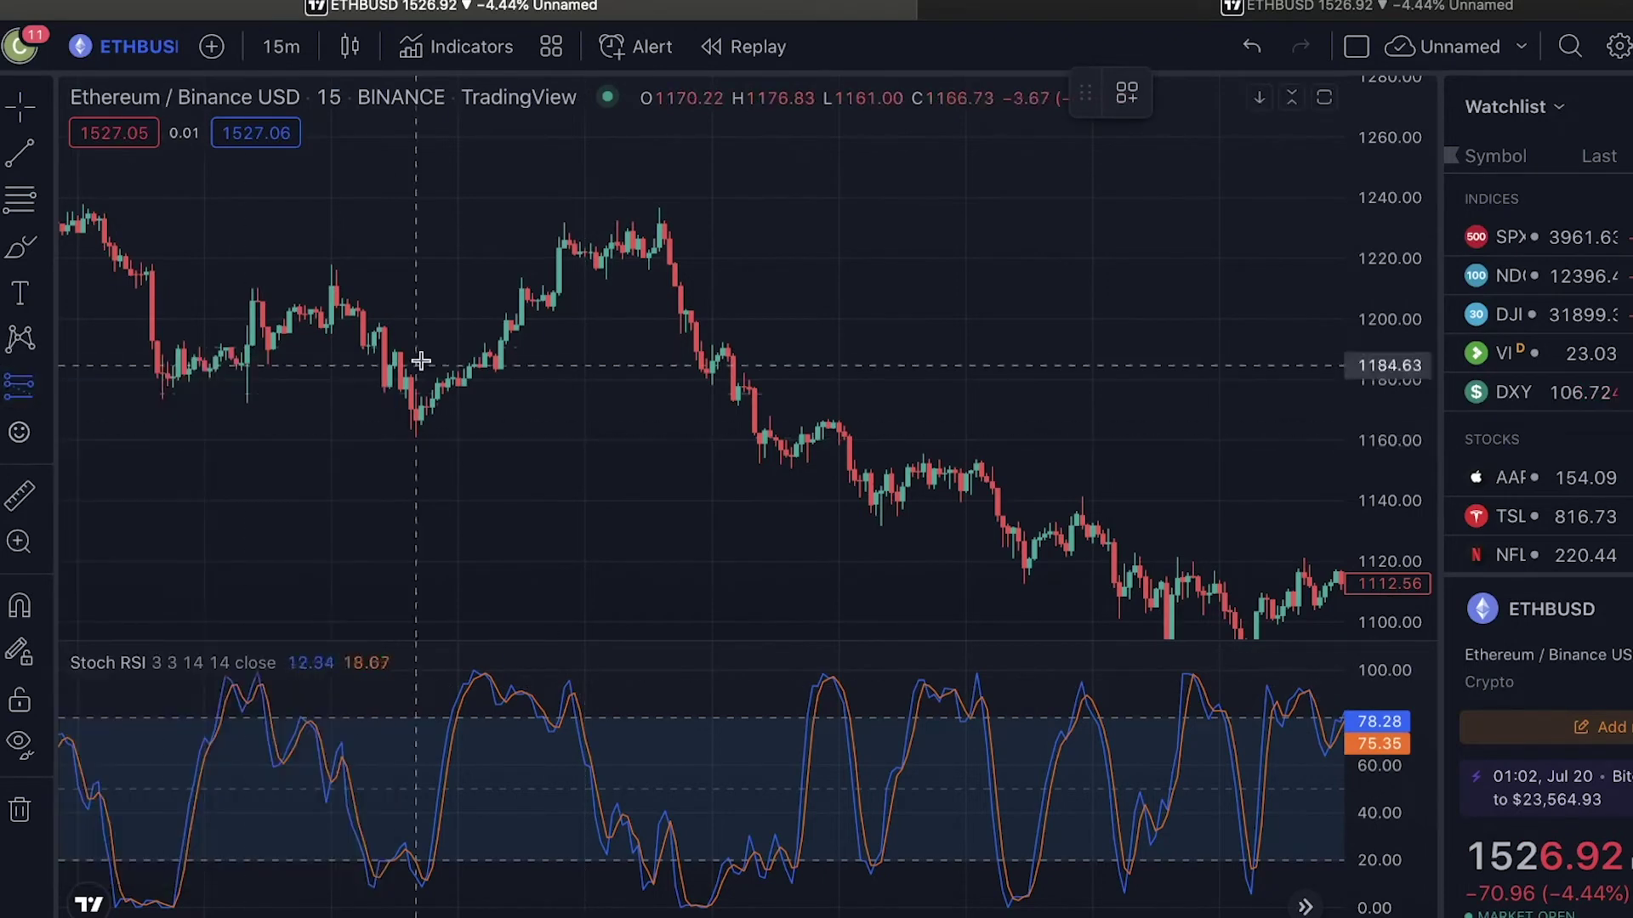
{"action": "left_click", "coordinate": [579, 270]}
{"action": "scroll", "coordinate": [1108, 365], "scroll_direction": "down", "scroll_amount": 2}
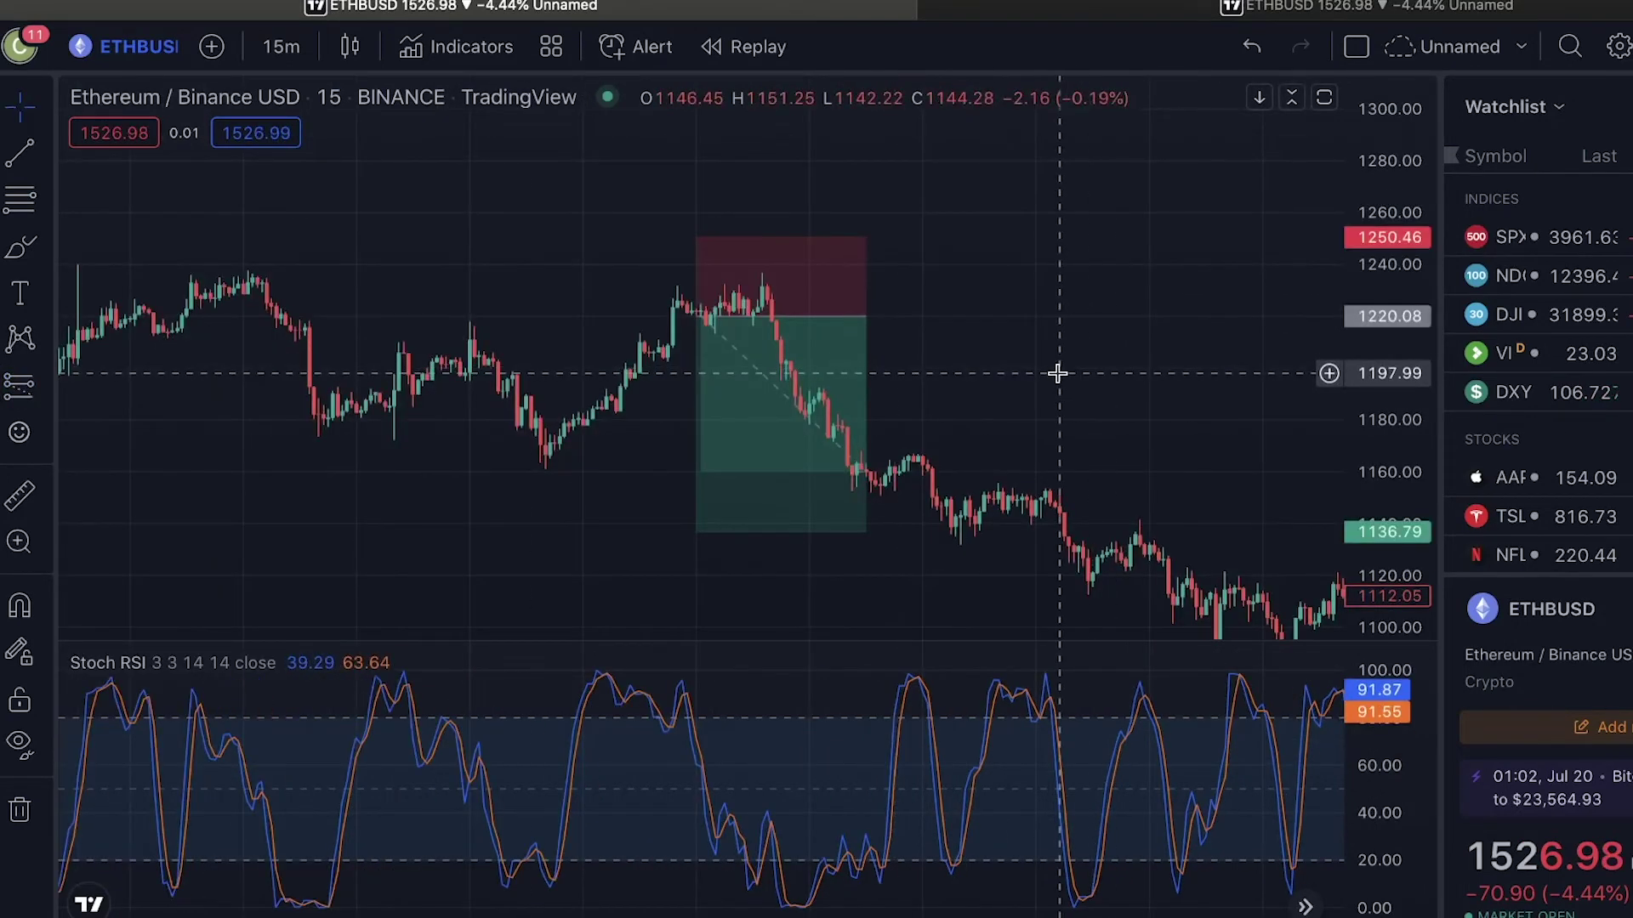
{"action": "key", "text": "Delete"}
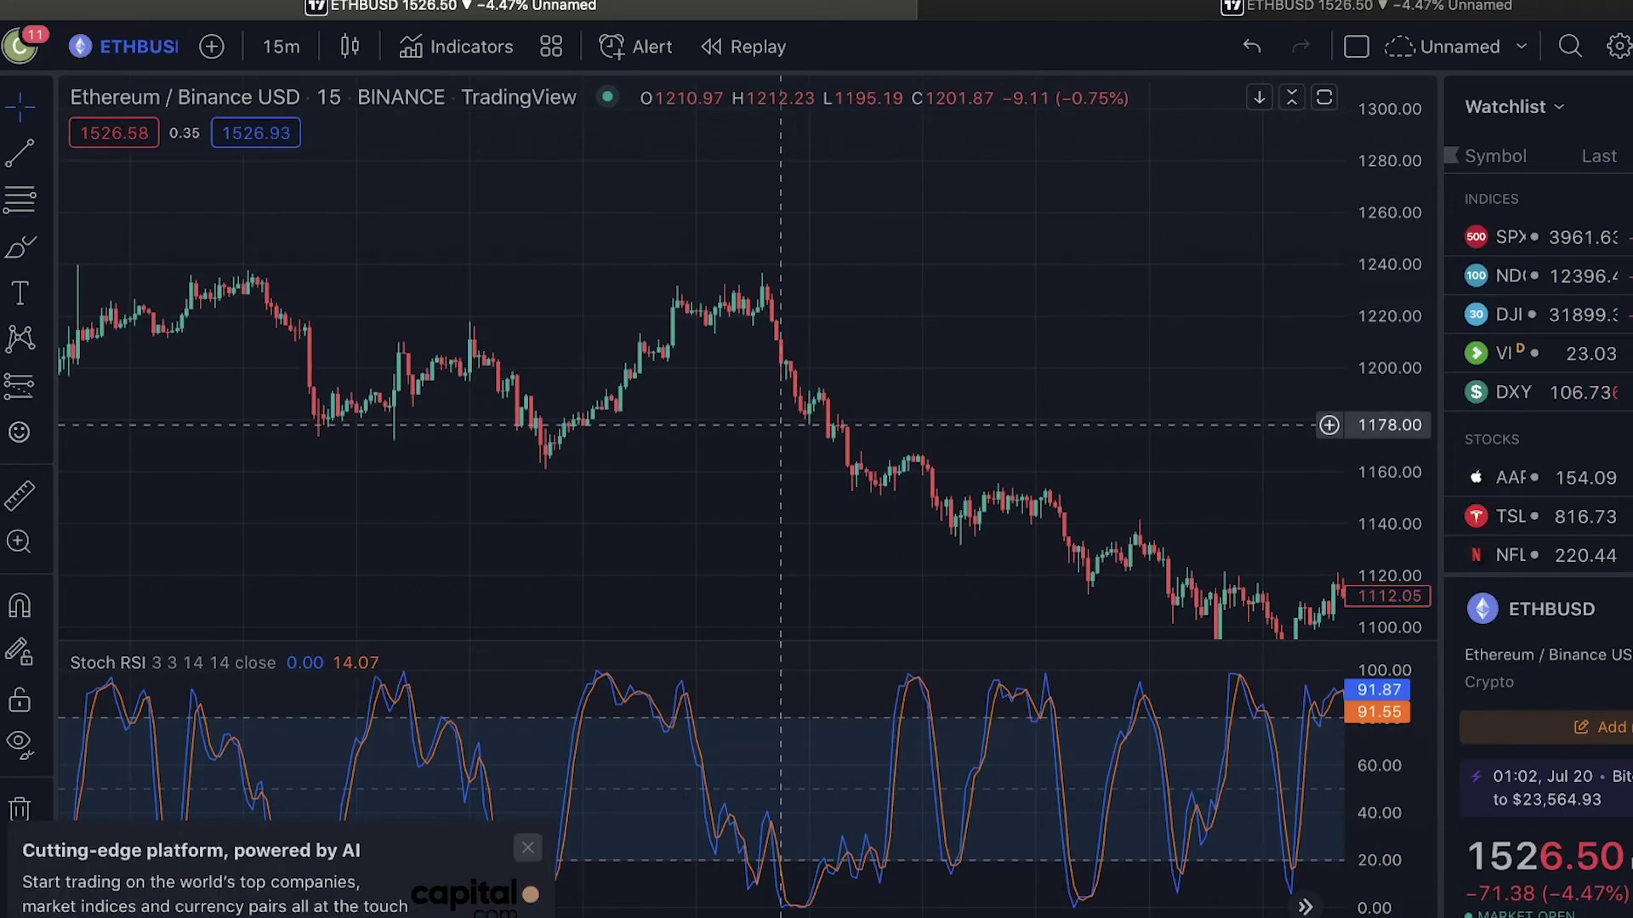
Step: Close the advertisement popup and switch the chart interval to 1h
{"action": "left_click", "coordinate": [522, 852]}
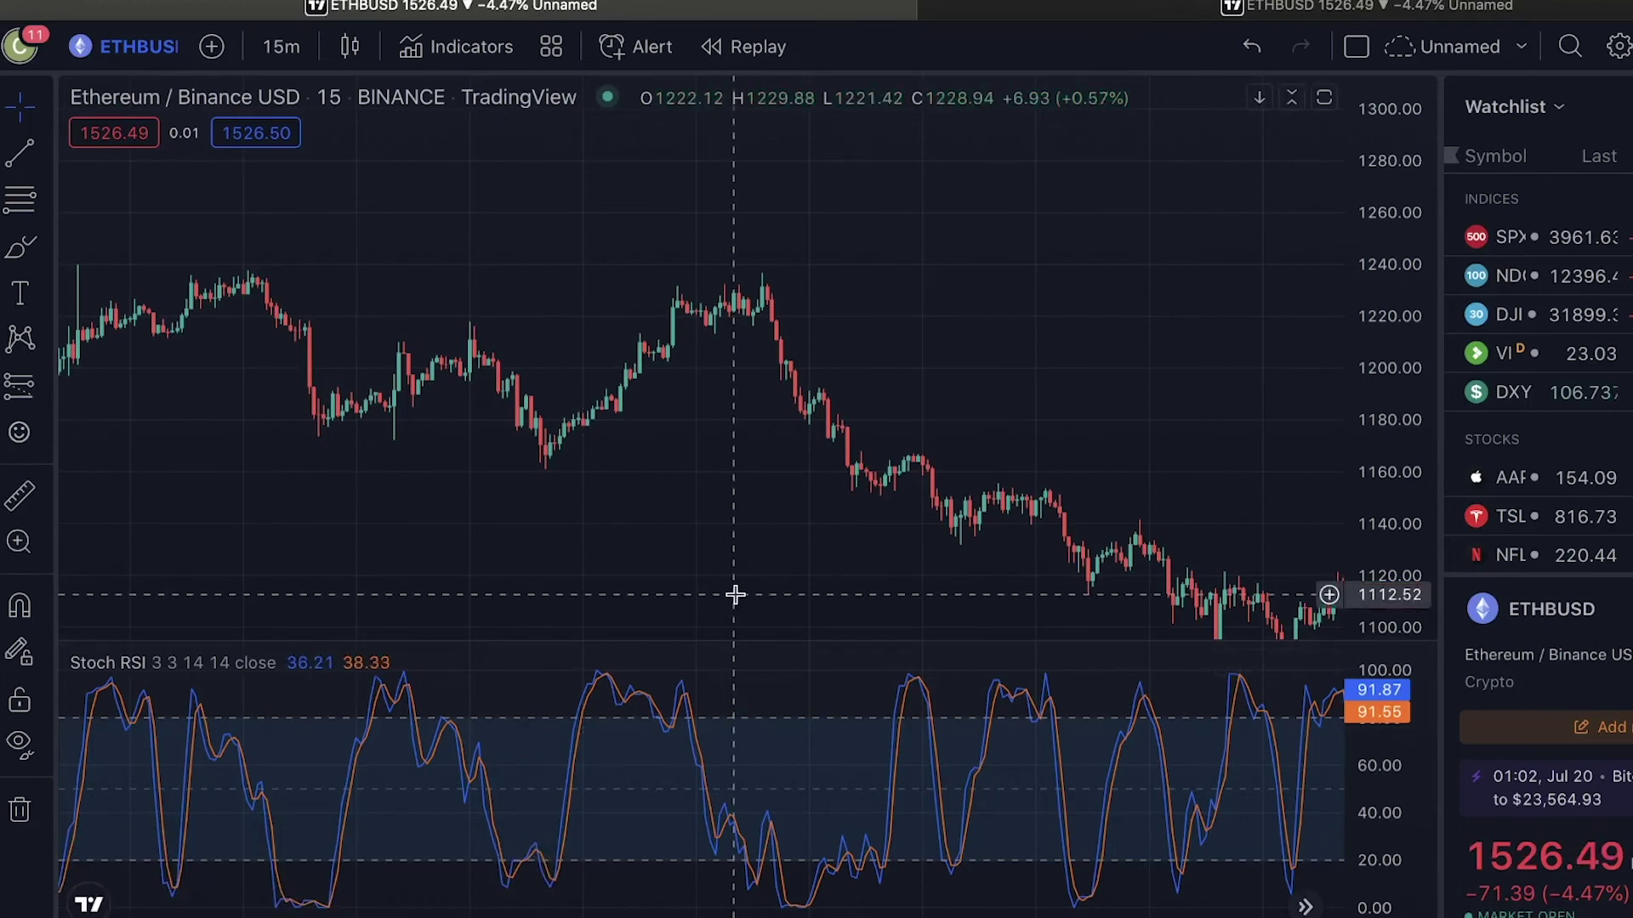
{"action": "type", "text": "1h"}
{"action": "key", "text": "Return"}
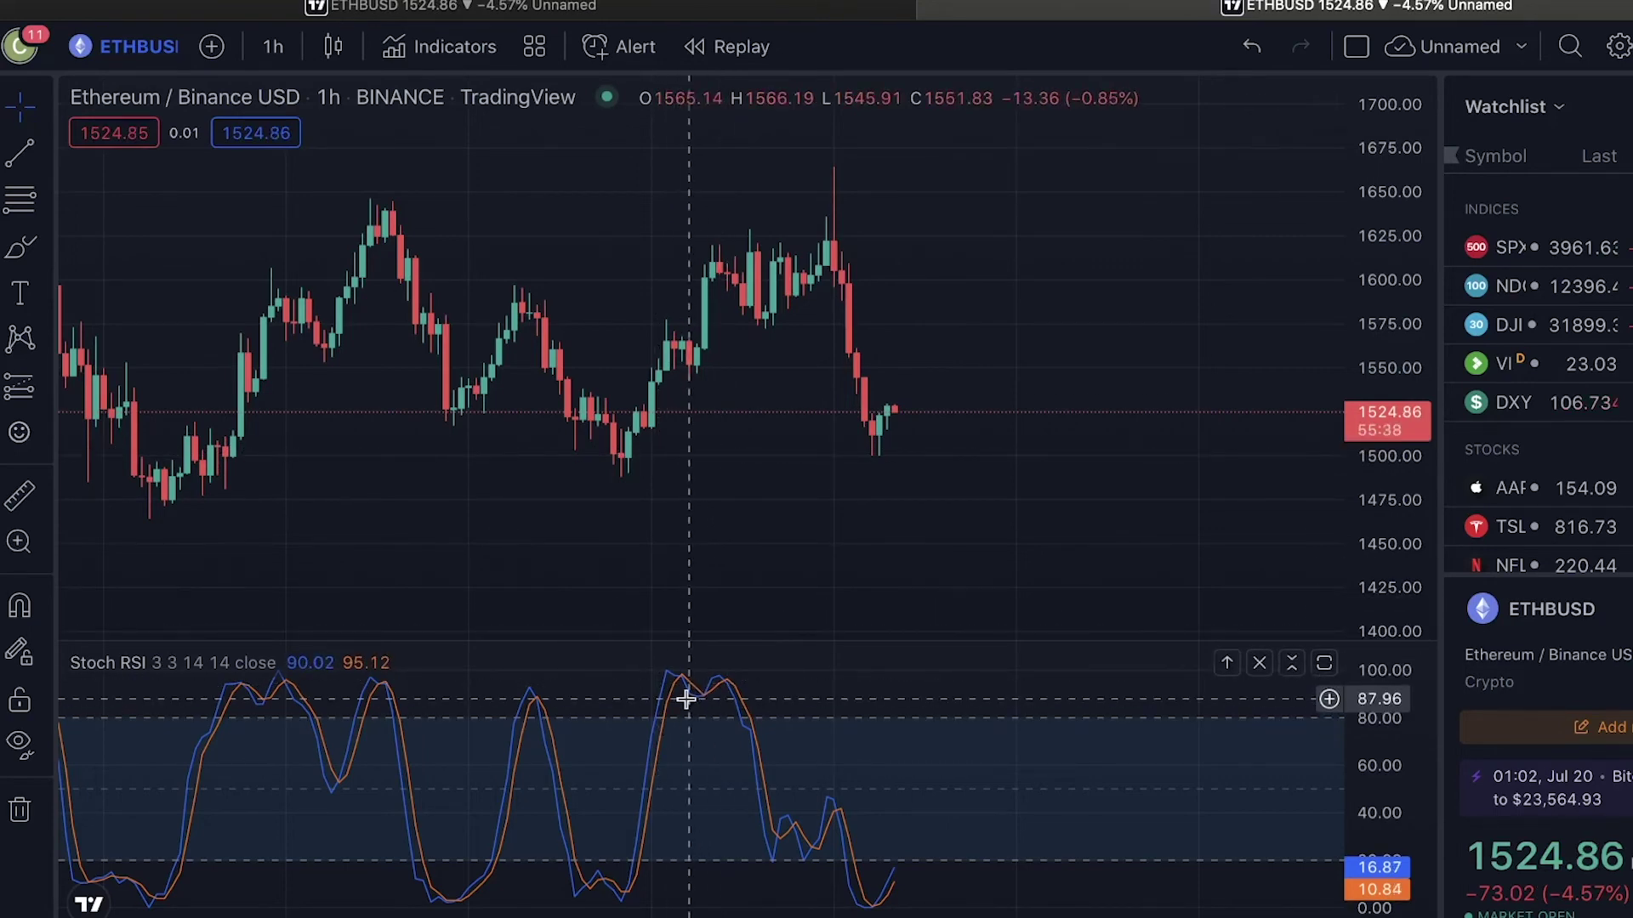
Step: Switch back to 15m and draw a short at the spike: entry 1606.03, target 1527.72, risk/reward 2.38
{"action": "type", "text": "15"}
{"action": "key", "text": "Return"}
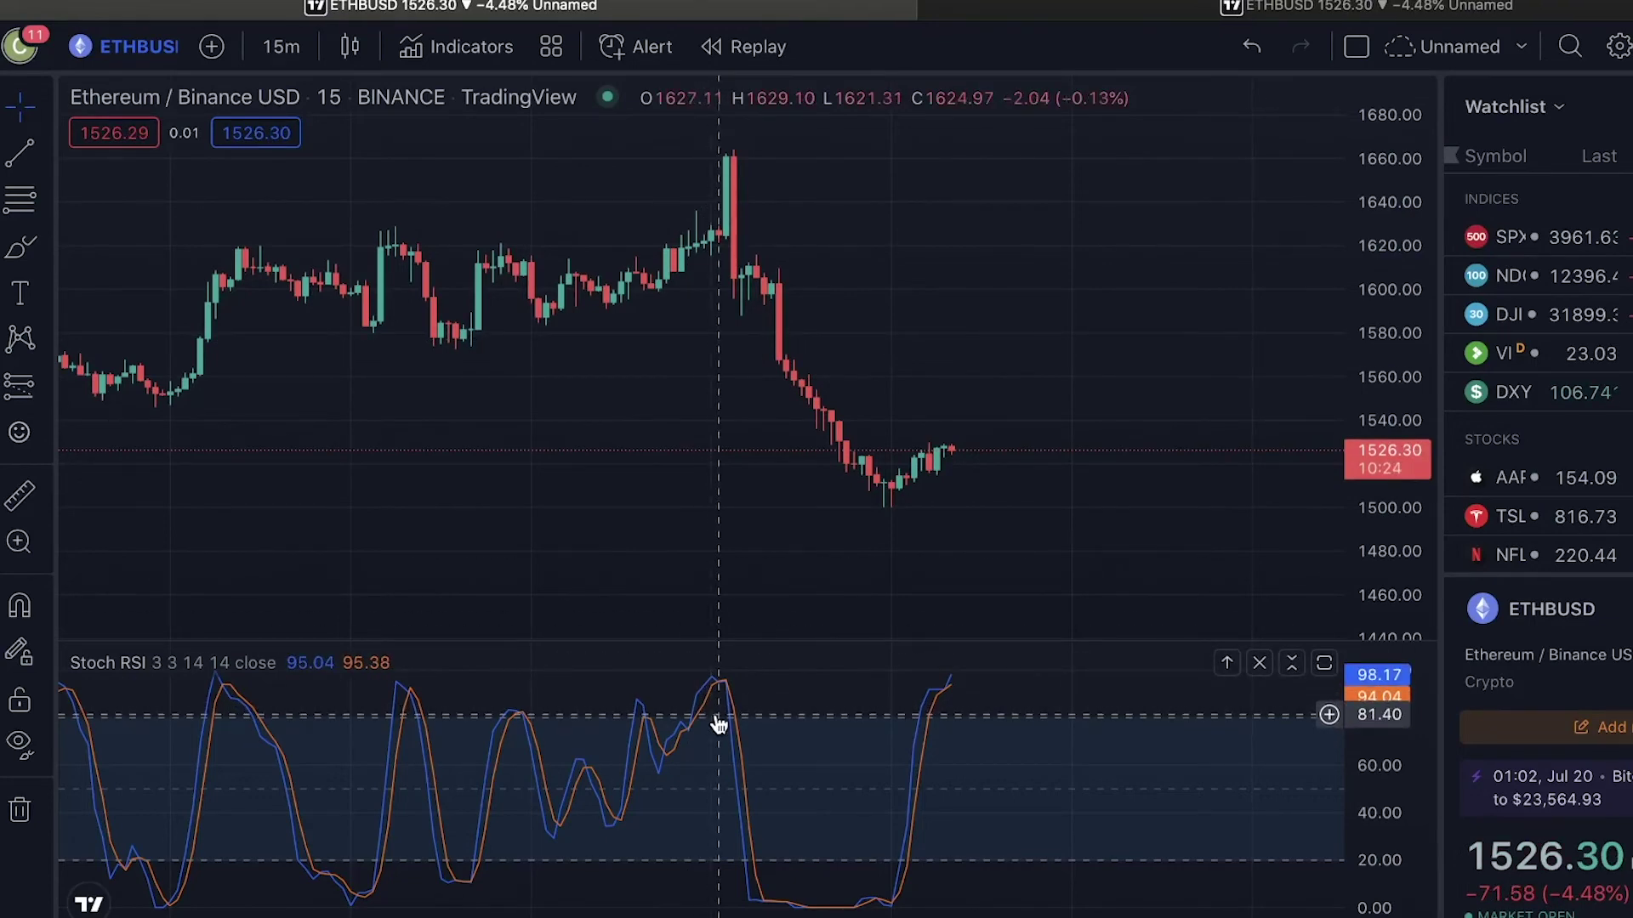
{"action": "left_click_drag", "start_coordinate": [725, 723], "coordinate": [663, 689]}
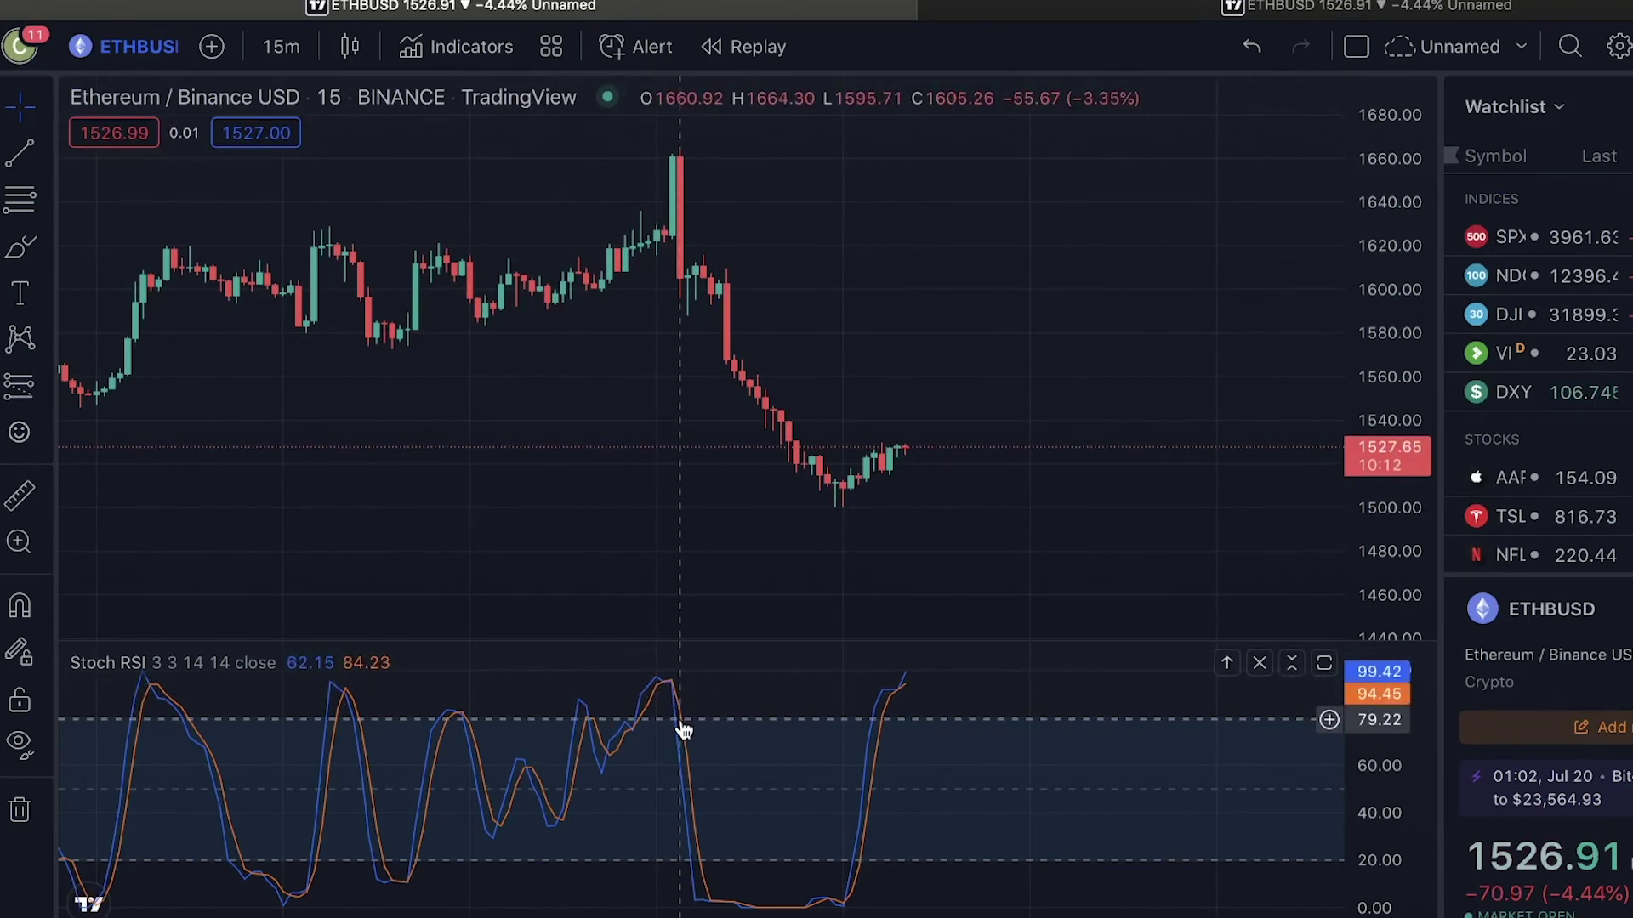
{"action": "left_click", "coordinate": [680, 276]}
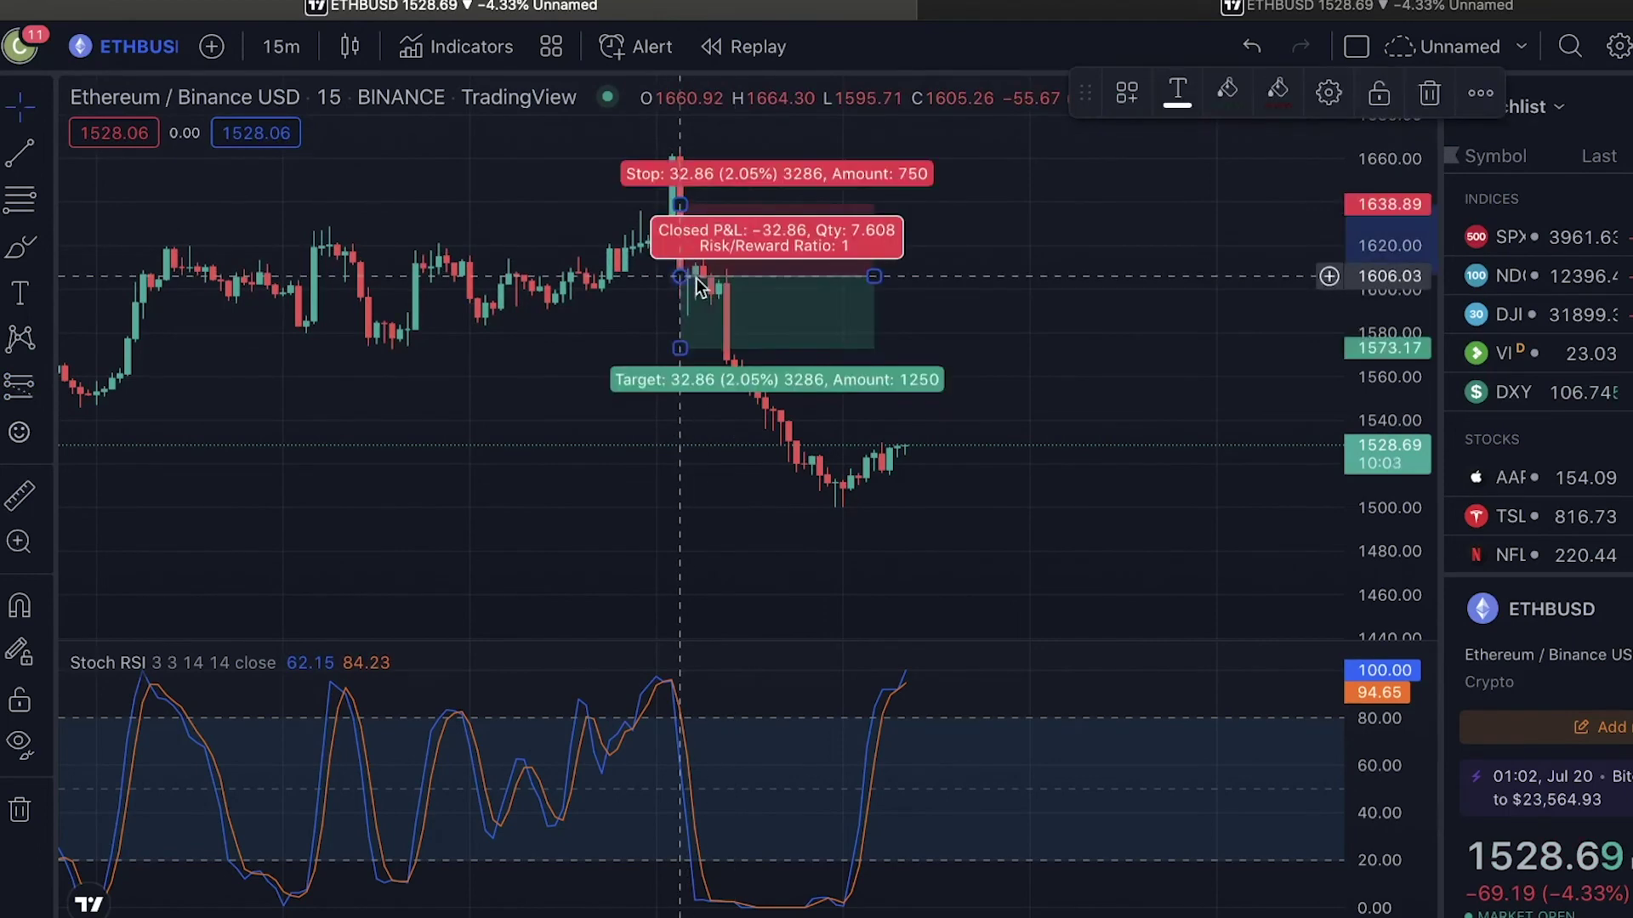
{"action": "left_click_drag", "start_coordinate": [776, 362], "coordinate": [777, 456]}
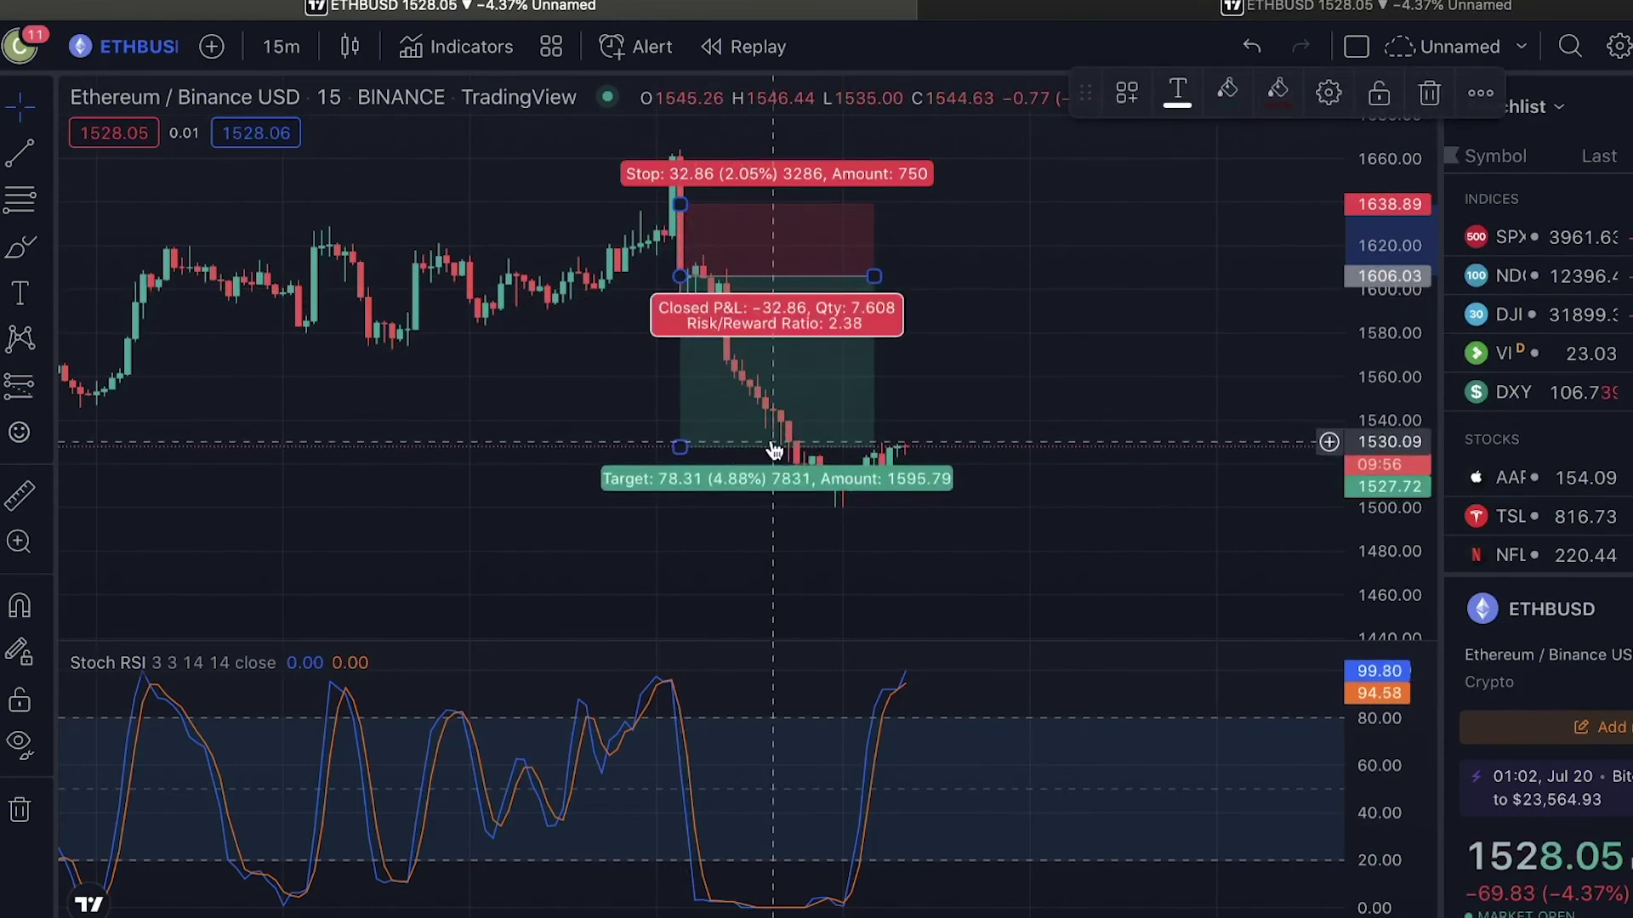